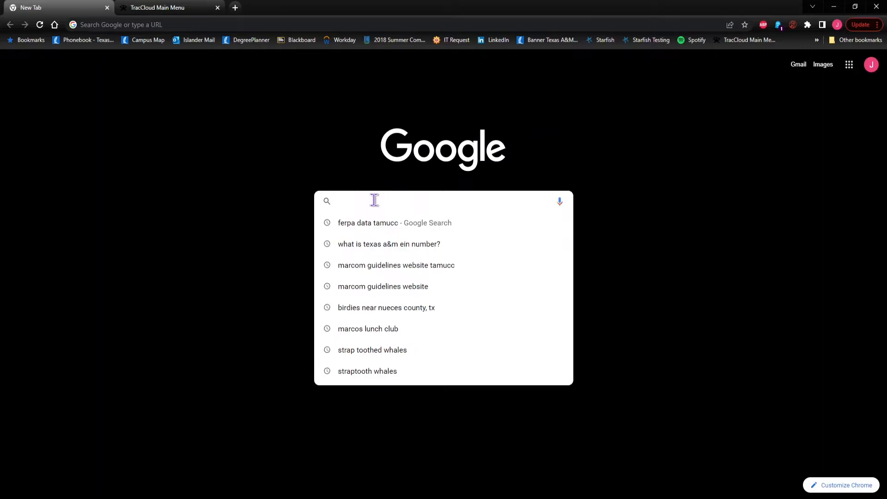
Go to traccloud.tamucc.edu in Chrome to reach the TracCloud staff dashboard
{"action": "type", "text": ".t"}
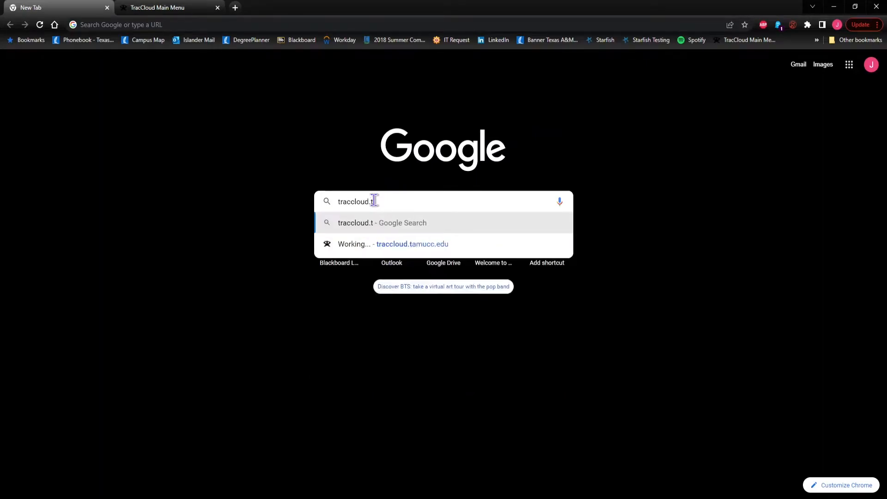
{"action": "type", "text": "amucc.edu"}
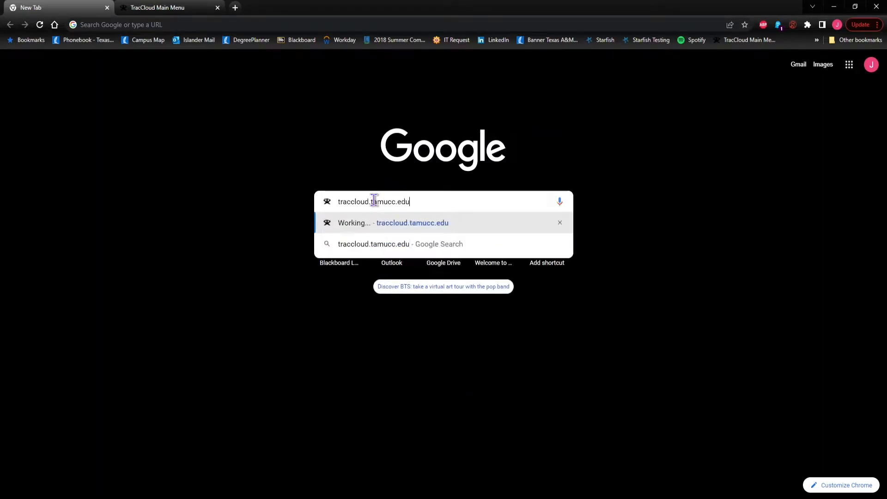
{"action": "key", "text": "Return"}
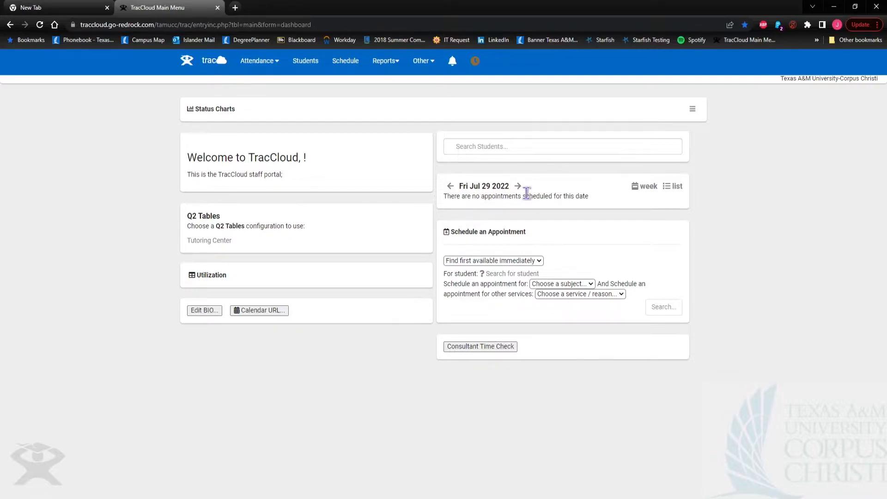
{"action": "left_click", "coordinate": [642, 189]}
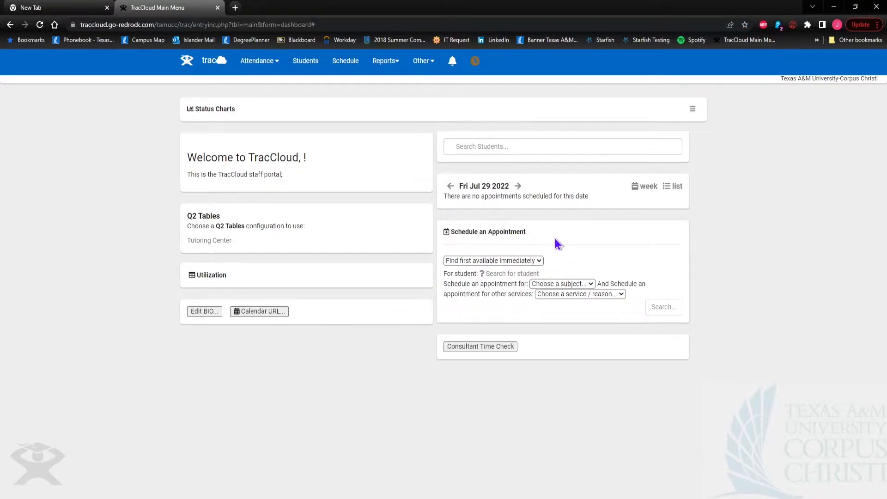
{"action": "left_click", "coordinate": [455, 353]}
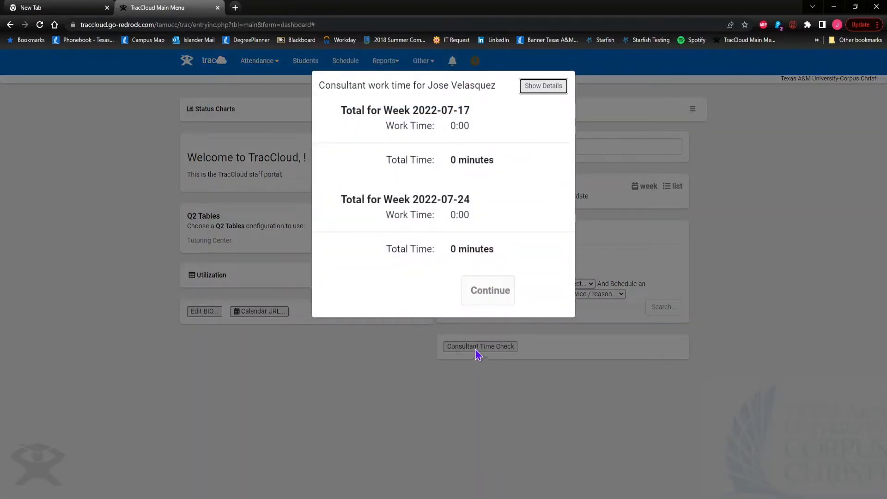
{"action": "left_click", "coordinate": [490, 291]}
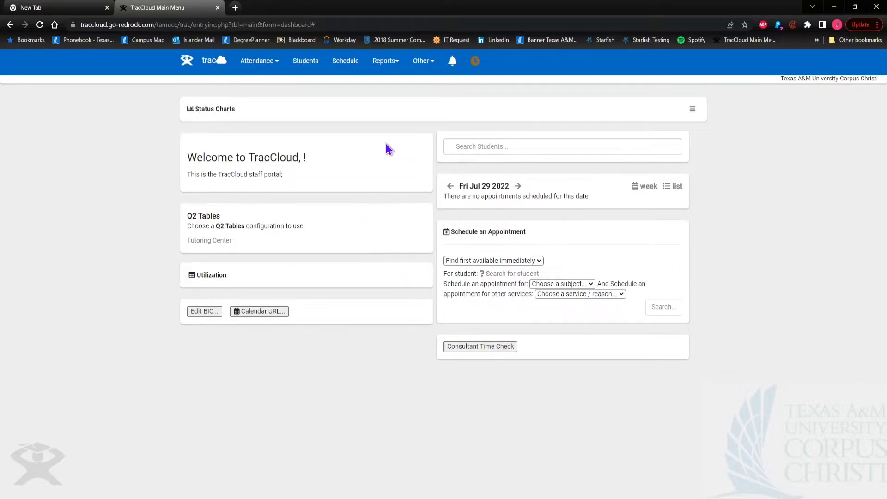
Open the weekly schedule, step ahead a week and back, and browse the staff list without changing it
{"action": "left_click", "coordinate": [343, 69]}
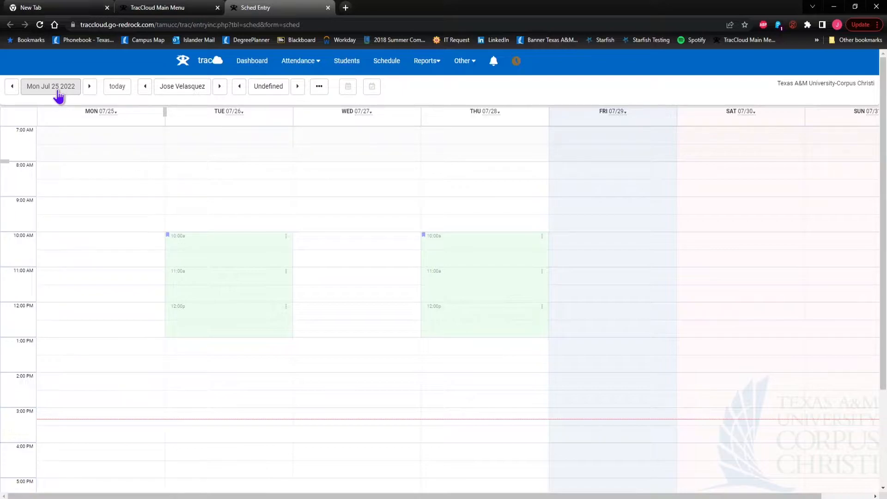
{"action": "left_click", "coordinate": [89, 87]}
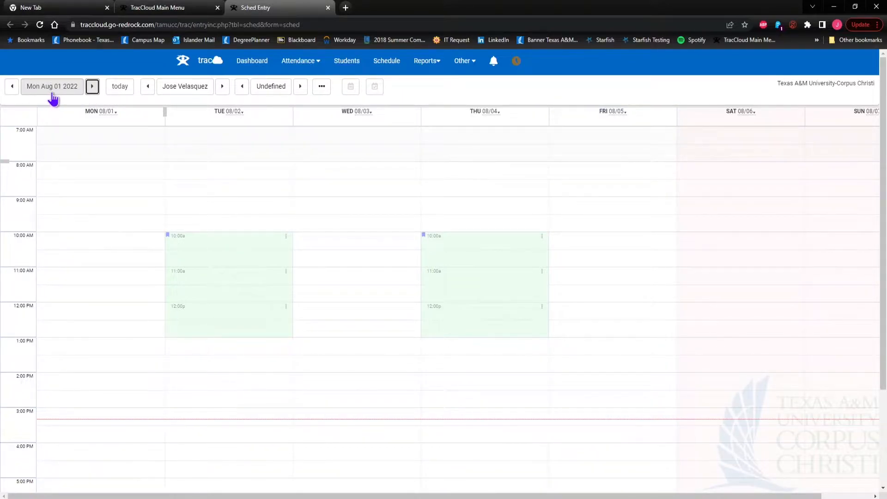
{"action": "left_click", "coordinate": [120, 88]}
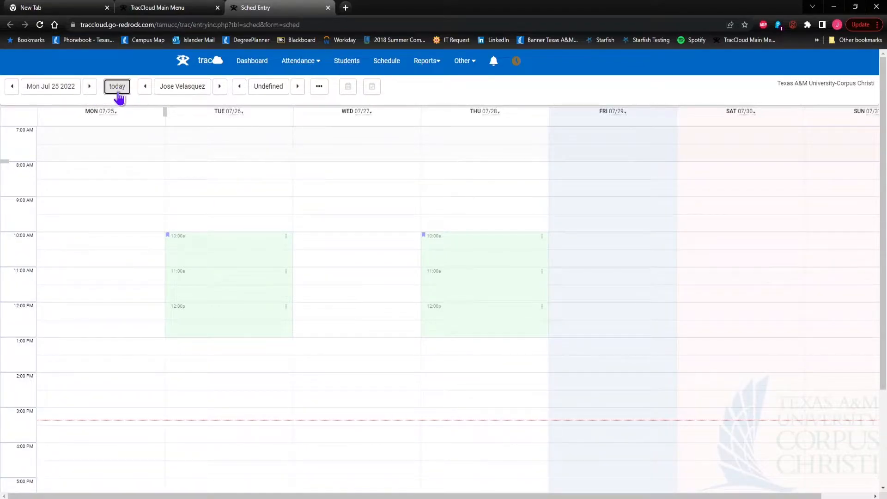
{"action": "left_click", "coordinate": [189, 96]}
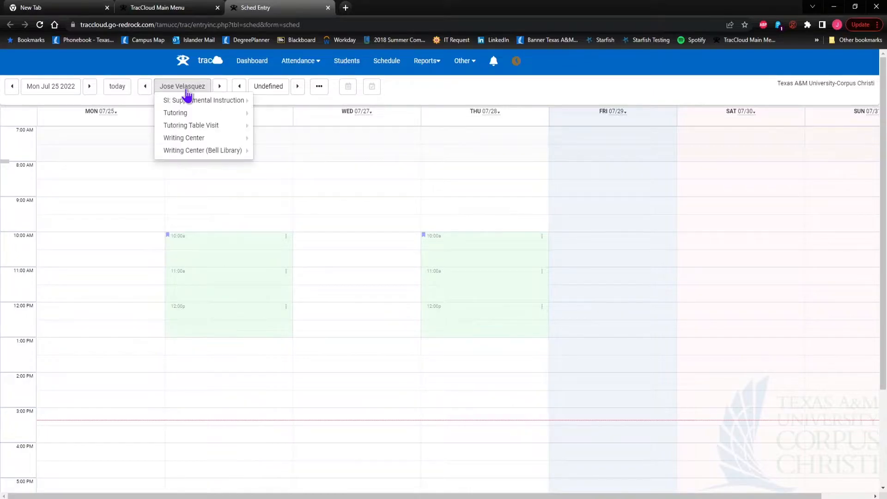
{"action": "mouse_move", "coordinate": [205, 115]}
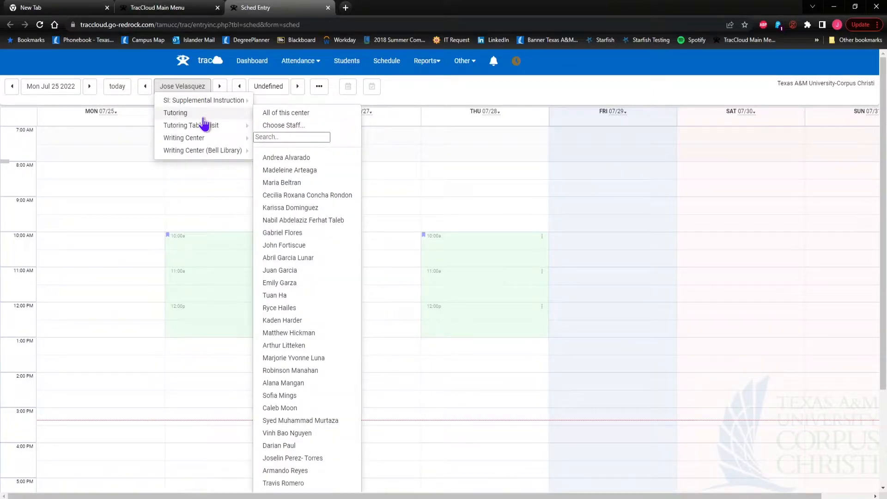
{"action": "mouse_move", "coordinate": [204, 142]}
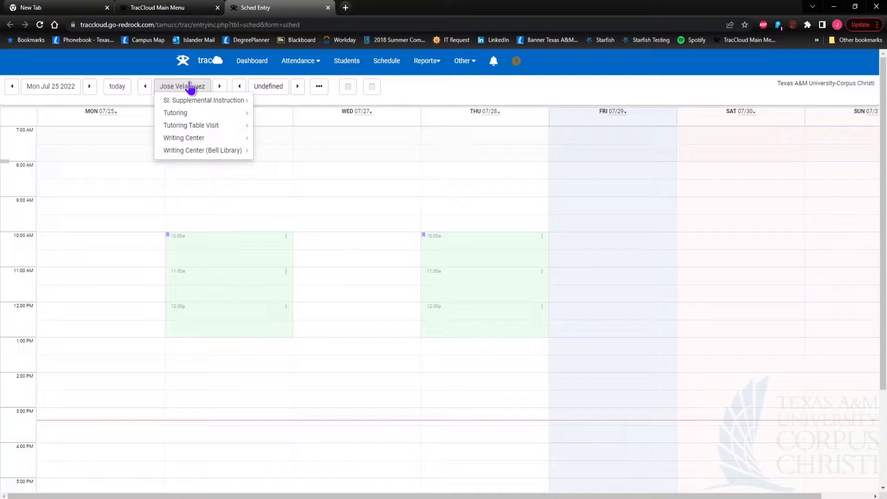
{"action": "left_click", "coordinate": [191, 87]}
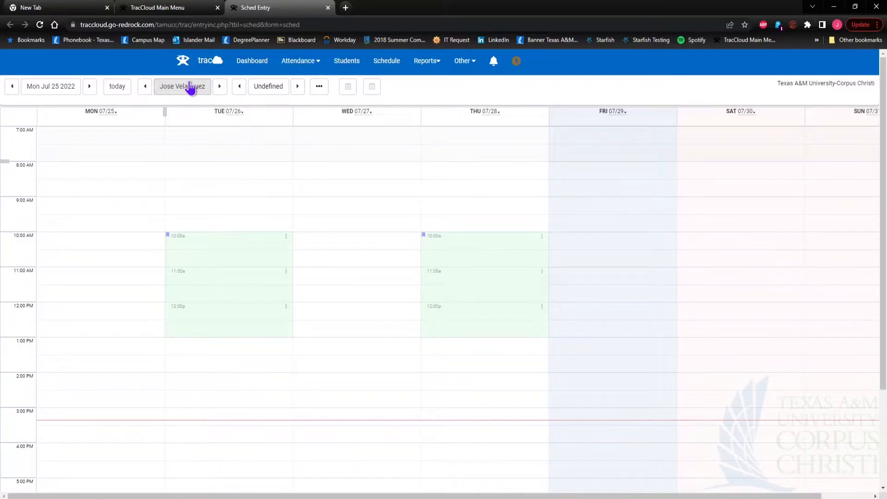
Set the calendar's center to Tutoring
{"action": "left_click", "coordinate": [266, 91]}
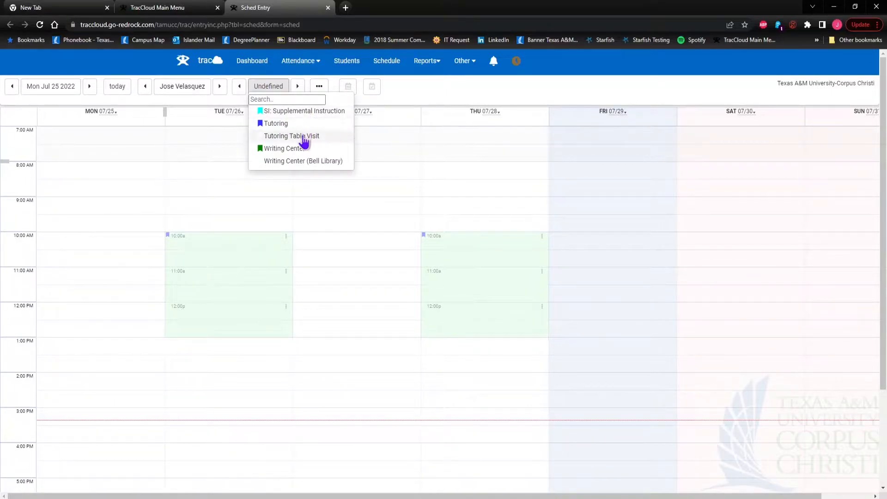
{"action": "left_click", "coordinate": [276, 123]}
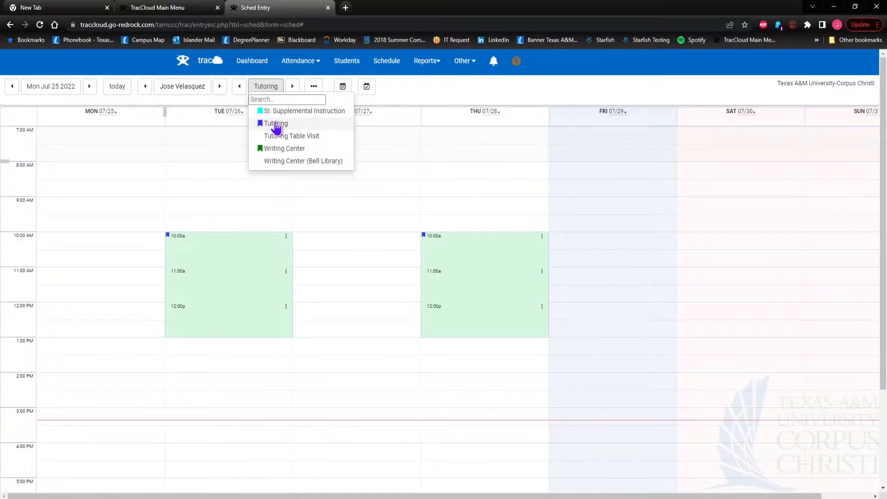
{"action": "left_click", "coordinate": [276, 124]}
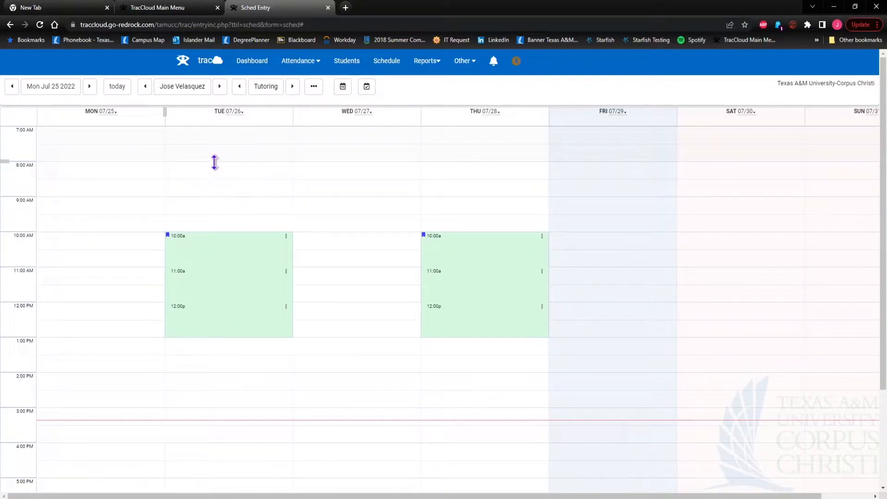
Create a Tuesday 8:00–9:00 am availability with center Tutoring and reason Peer Tutoring
{"action": "left_click_drag", "start_coordinate": [215, 161], "coordinate": [216, 203]}
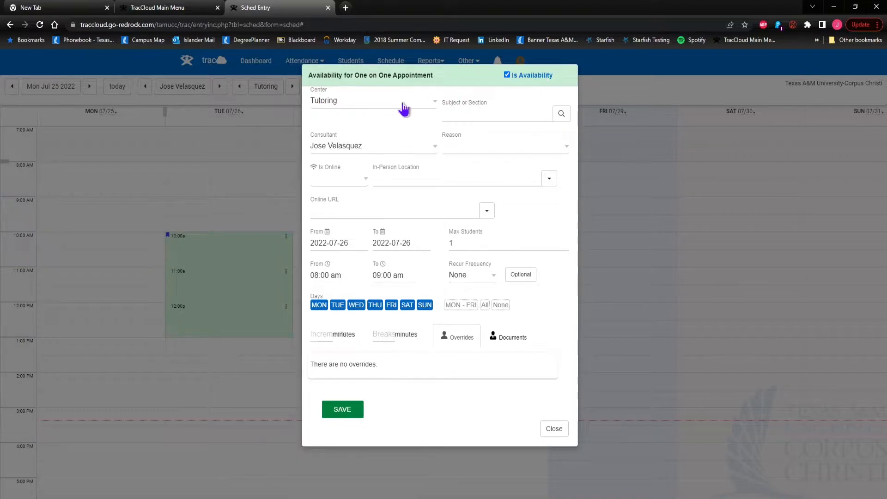
{"action": "left_click", "coordinate": [421, 107]}
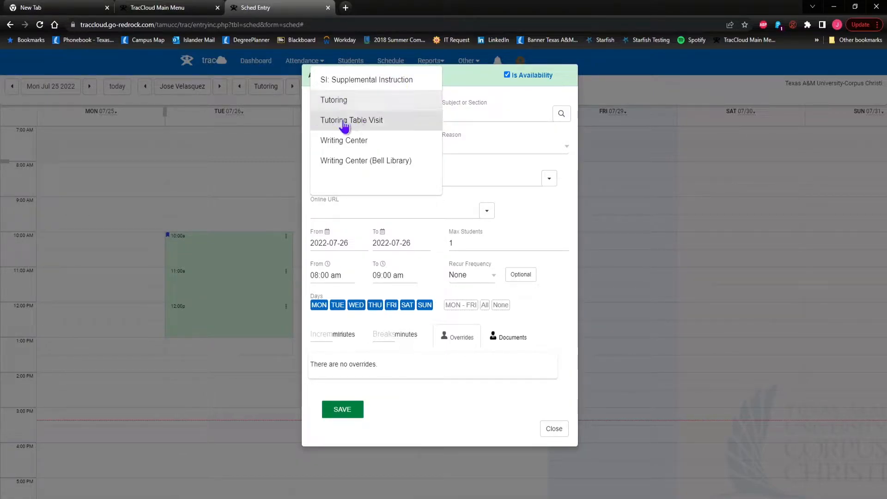
{"action": "left_click", "coordinate": [362, 105]}
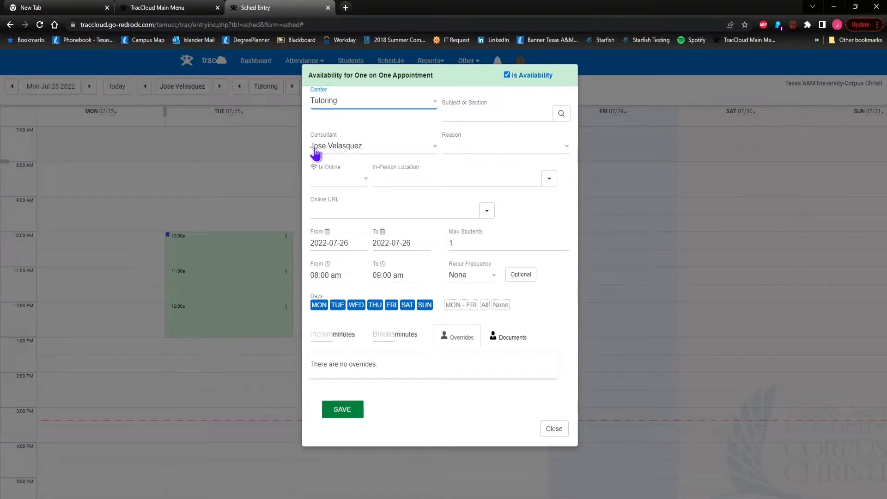
{"action": "left_click", "coordinate": [534, 147]}
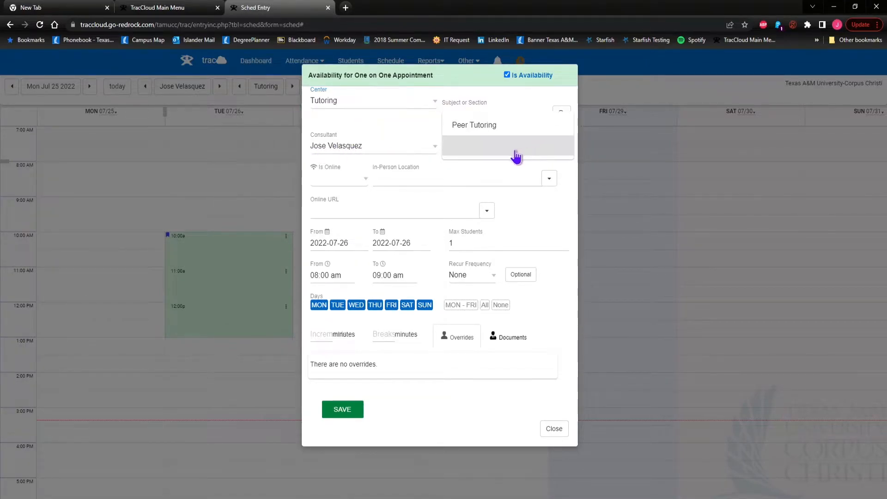
{"action": "left_click", "coordinate": [480, 133]}
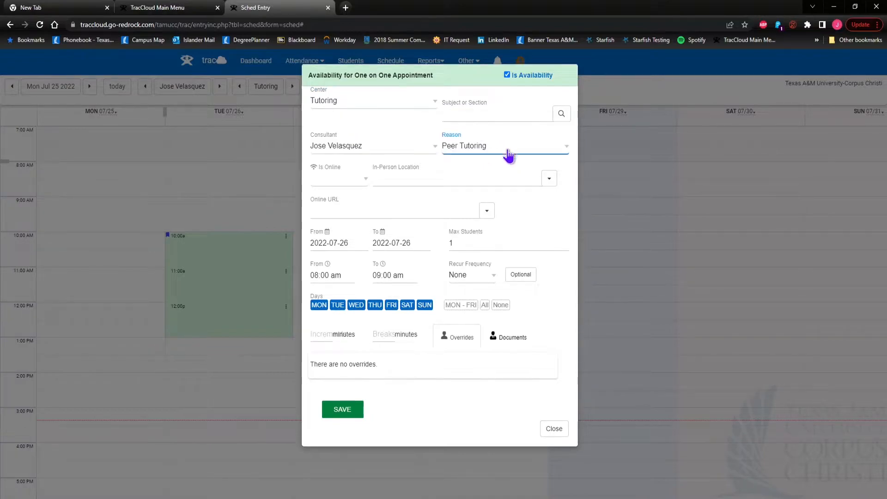
{"action": "left_click", "coordinate": [357, 183]}
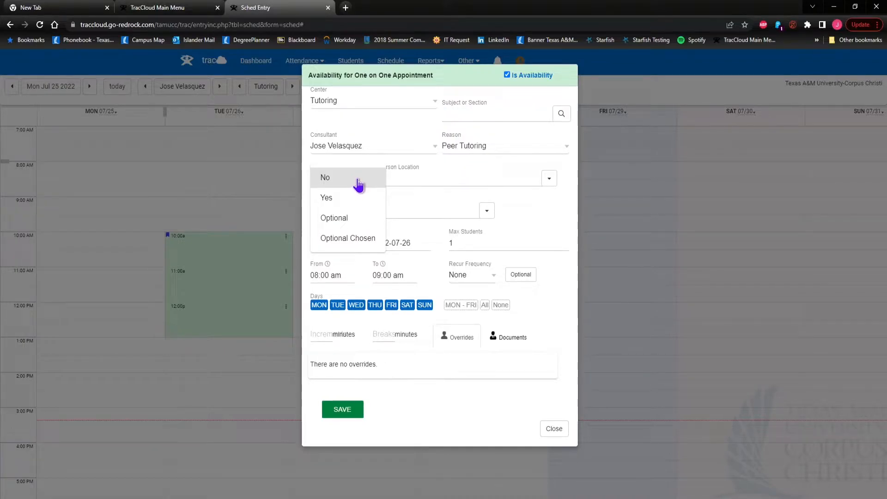
Set Is Online to Optional and the in-person location to 'Tutoring and Learning Commons'
{"action": "left_click", "coordinate": [334, 219]}
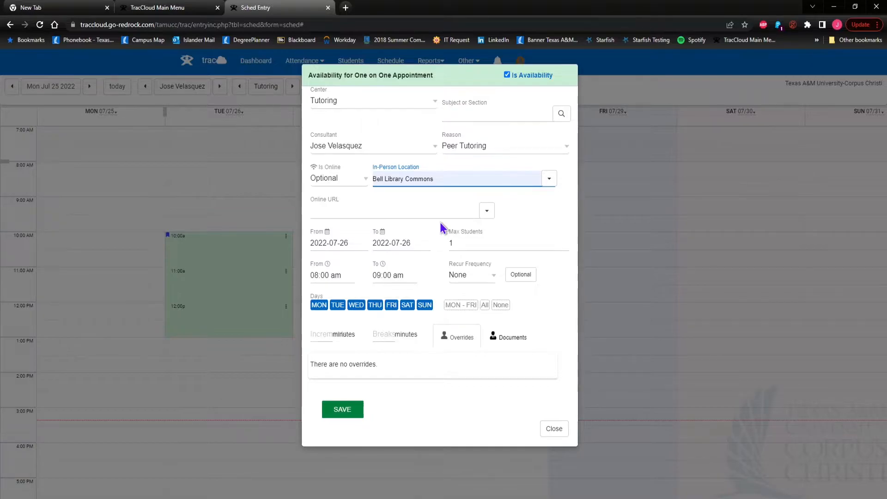
{"action": "left_click", "coordinate": [447, 178]}
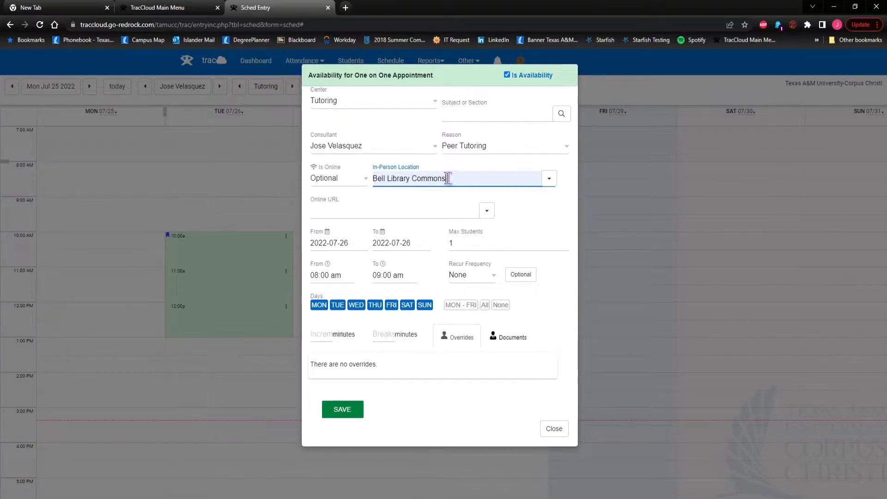
{"action": "left_click_drag", "start_coordinate": [448, 178], "coordinate": [374, 179]}
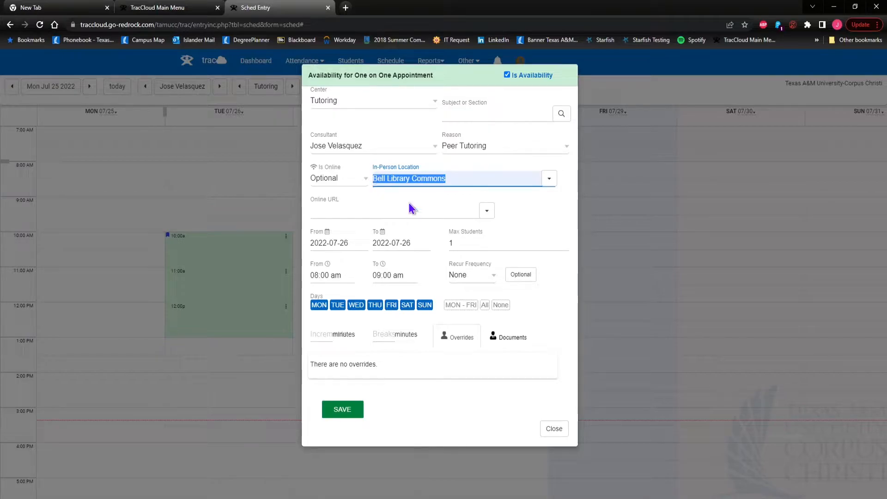
{"action": "type", "text": "Tutoring and Learning C"}
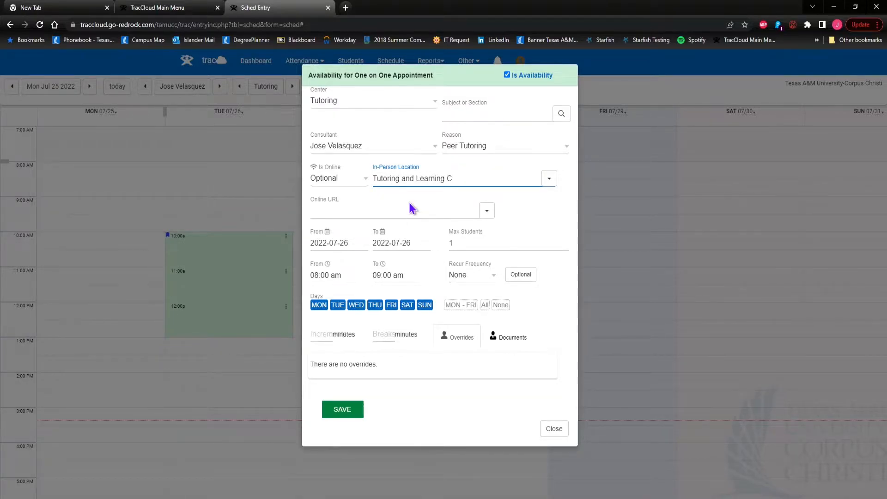
{"action": "type", "text": "ommons"}
Paste the Zoom meeting link and replace SessionID with the consultant's personal room name
{"action": "left_click", "coordinate": [338, 210]}
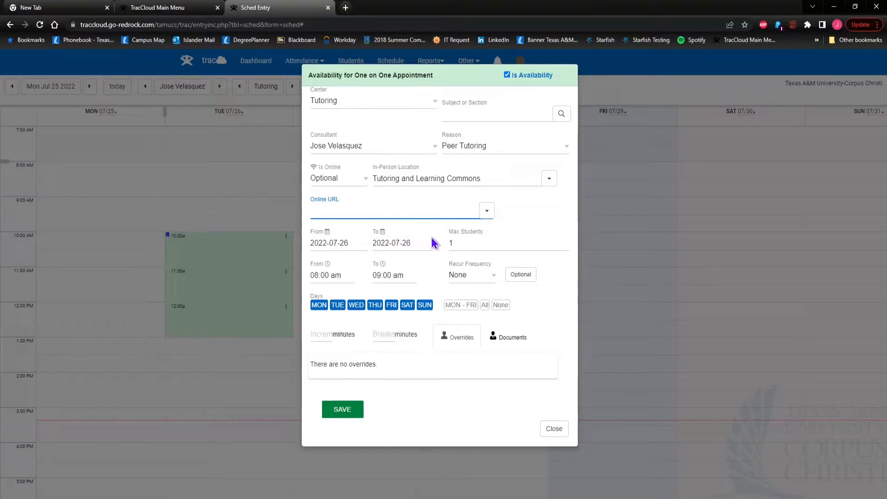
{"action": "type", "text": "https://tamucc.zoom.us/my/SessionID"}
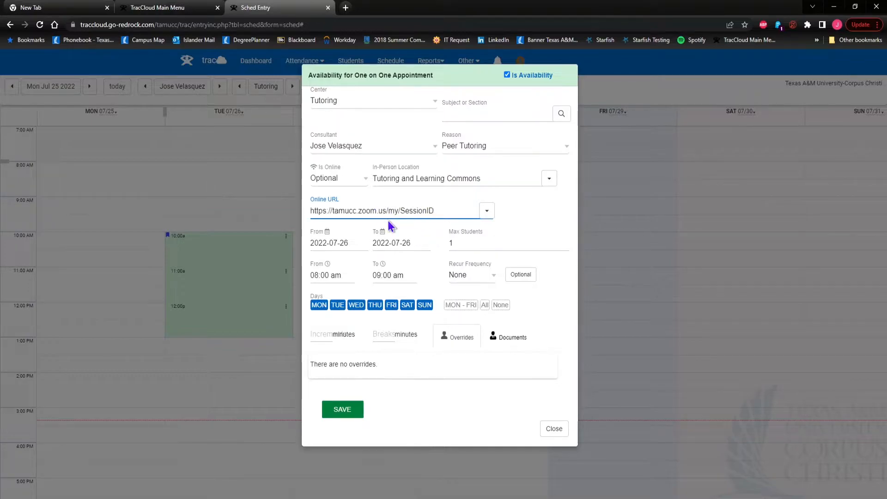
{"action": "left_click_drag", "start_coordinate": [436, 210], "coordinate": [402, 211]}
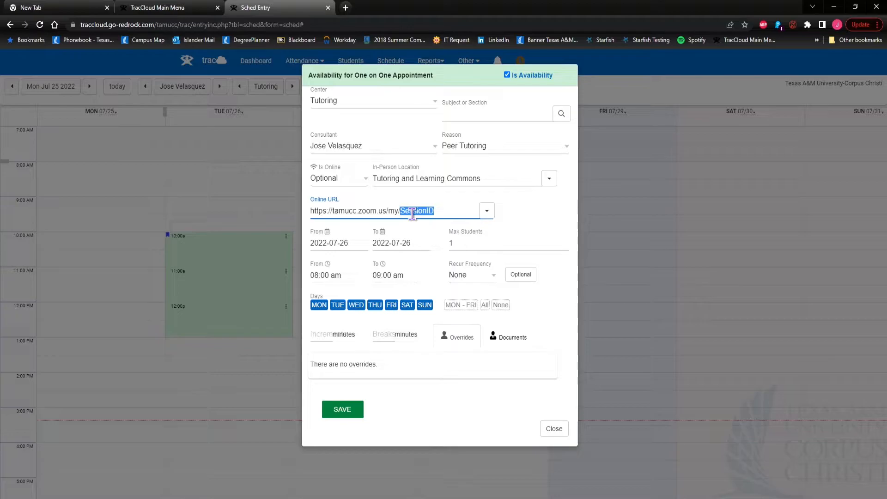
{"action": "key", "text": "BackSpace"}
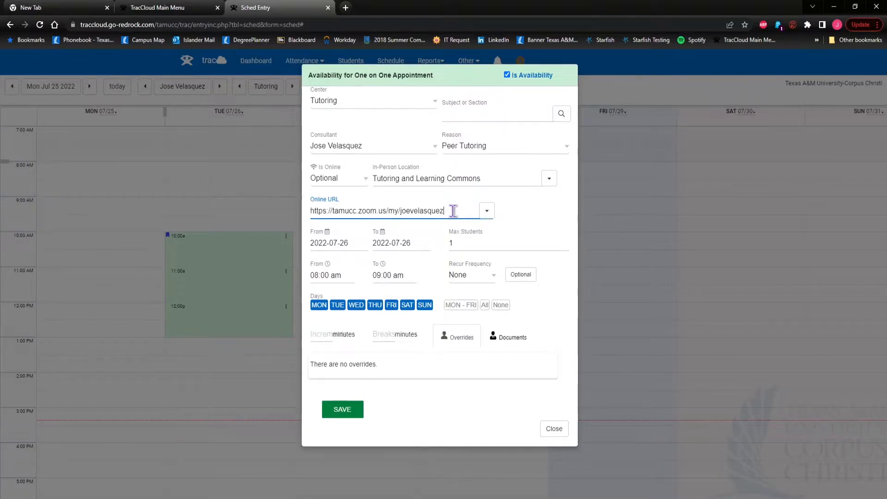
Set the availability to run from 2022-08-22 to 2022-12-05
{"action": "left_click", "coordinate": [329, 242]}
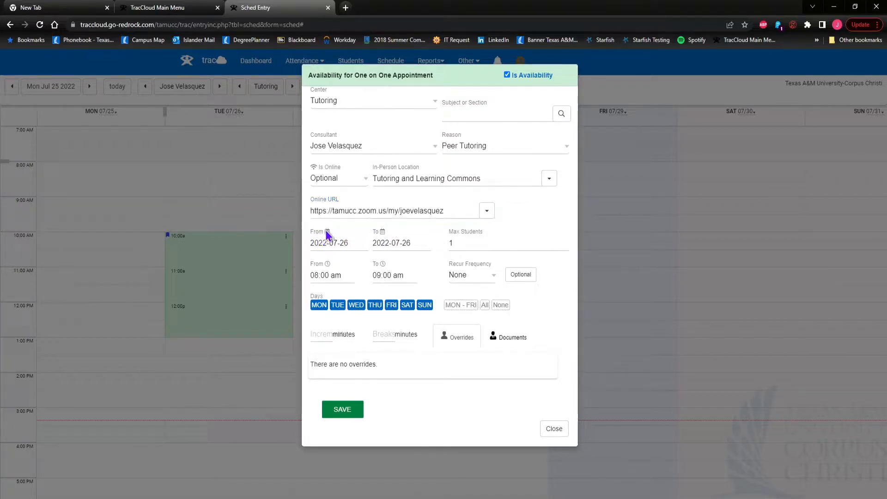
{"action": "left_click", "coordinate": [422, 262]}
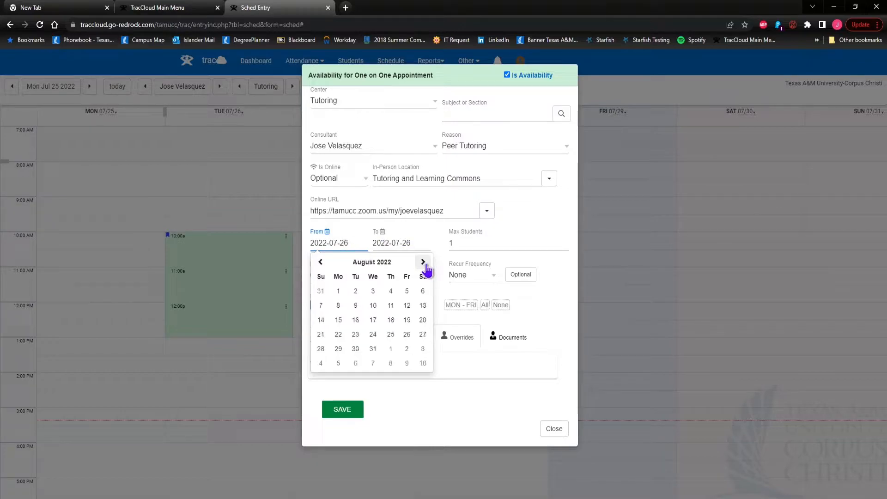
{"action": "left_click", "coordinate": [338, 334]}
{"action": "left_click", "coordinate": [391, 243]}
{"action": "left_click", "coordinate": [484, 261]}
{"action": "left_click", "coordinate": [484, 261]}
{"action": "left_click", "coordinate": [485, 261]}
{"action": "left_click", "coordinate": [485, 262]}
{"action": "left_click", "coordinate": [485, 262]}
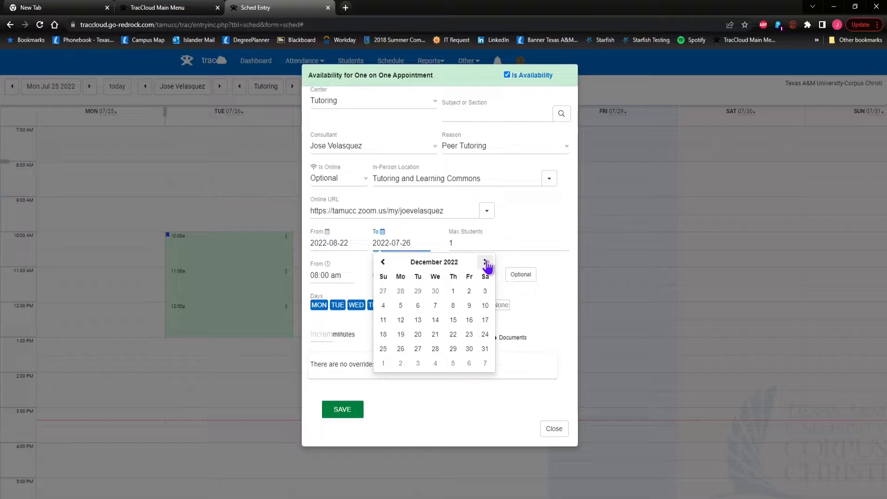
{"action": "left_click", "coordinate": [402, 307]}
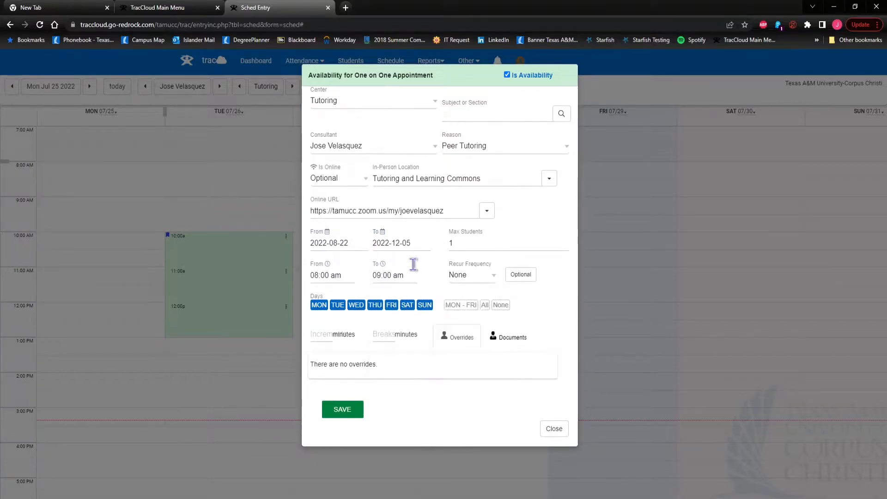
Try Max Students 2, then select the value to return it to 1
{"action": "left_click", "coordinate": [464, 244]}
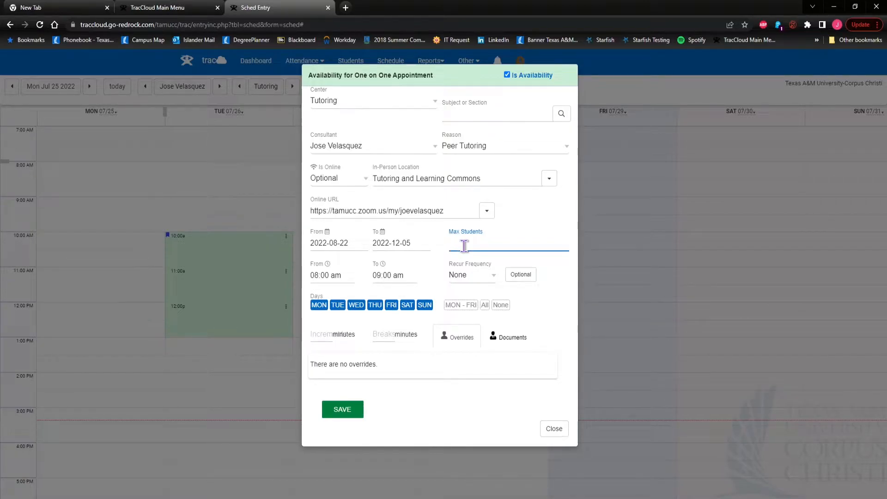
{"action": "type", "text": "2"}
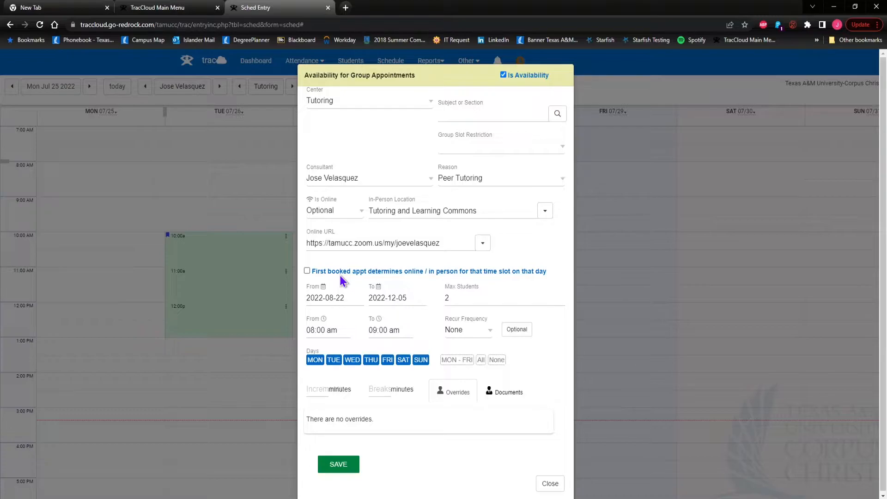
{"action": "double_click", "coordinate": [456, 298]}
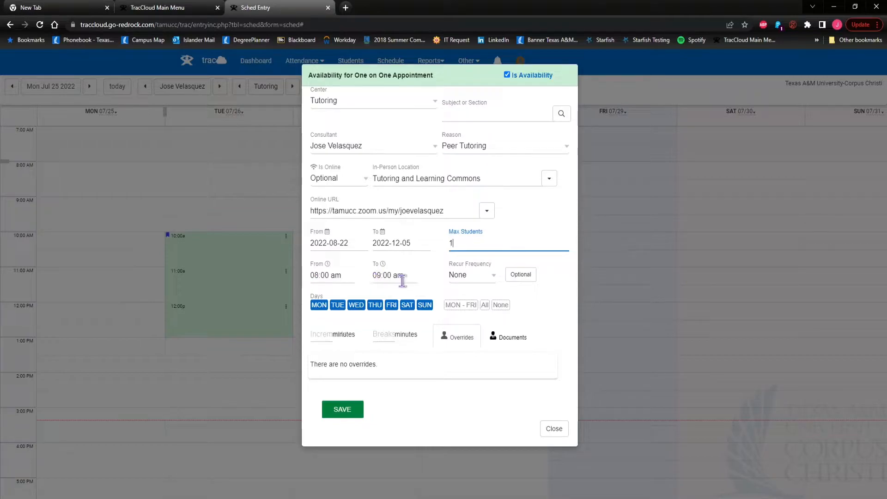
Set recurrence to Weekly and turn off Saturday, Sunday, Tuesday, Thursday and Friday
{"action": "left_click", "coordinate": [483, 276]}
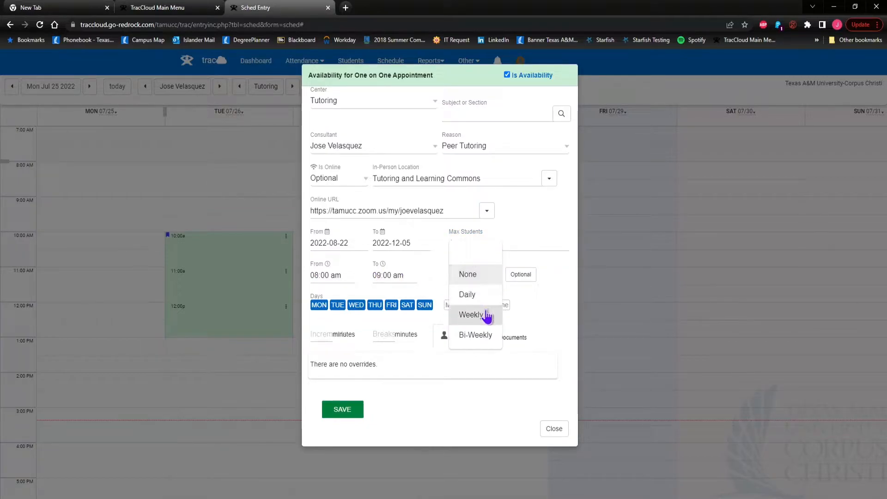
{"action": "left_click", "coordinate": [471, 315]}
{"action": "left_click", "coordinate": [424, 304]}
{"action": "left_click", "coordinate": [407, 305]}
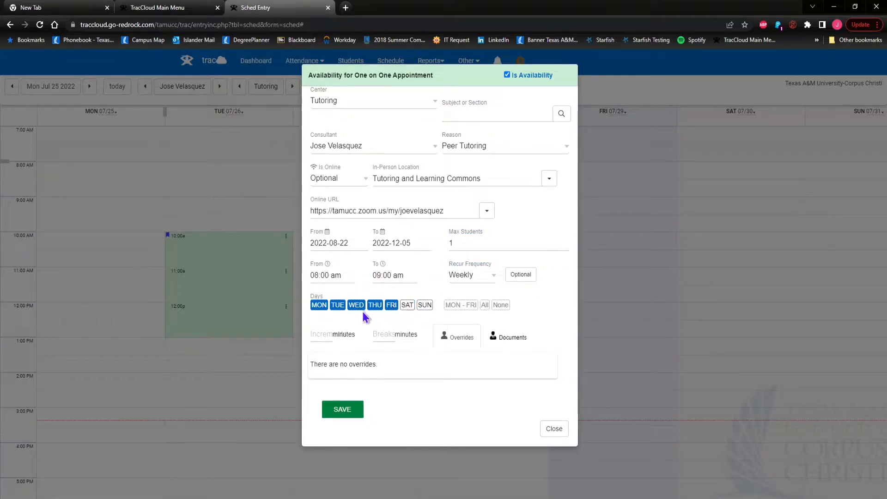
{"action": "left_click", "coordinate": [337, 305]}
{"action": "left_click_drag", "start_coordinate": [375, 306], "coordinate": [385, 306]}
{"action": "left_click", "coordinate": [388, 306]}
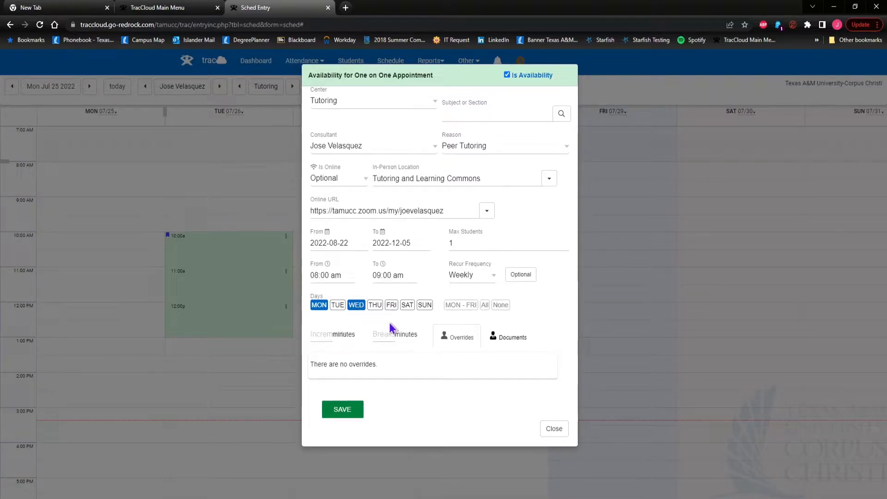
Try the MON-FRI, All and None buttons, then select only Monday and Wednesday
{"action": "left_click", "coordinate": [458, 307]}
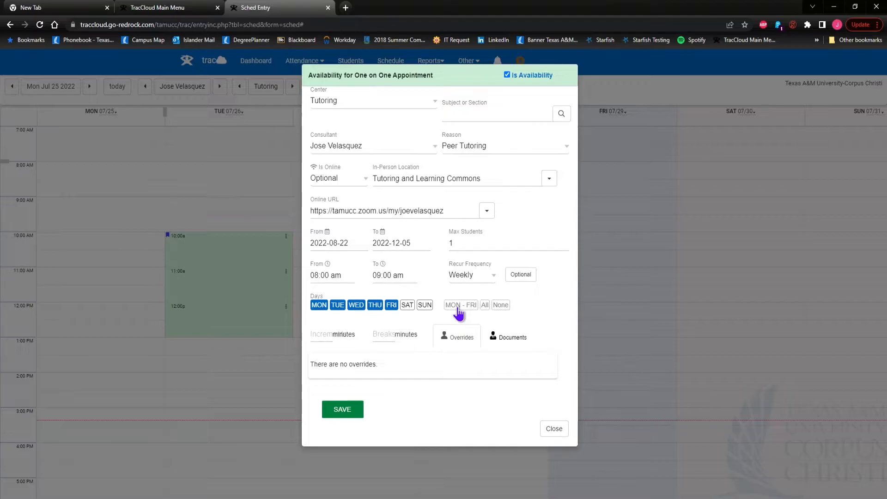
{"action": "left_click", "coordinate": [485, 306]}
{"action": "left_click", "coordinate": [499, 306]}
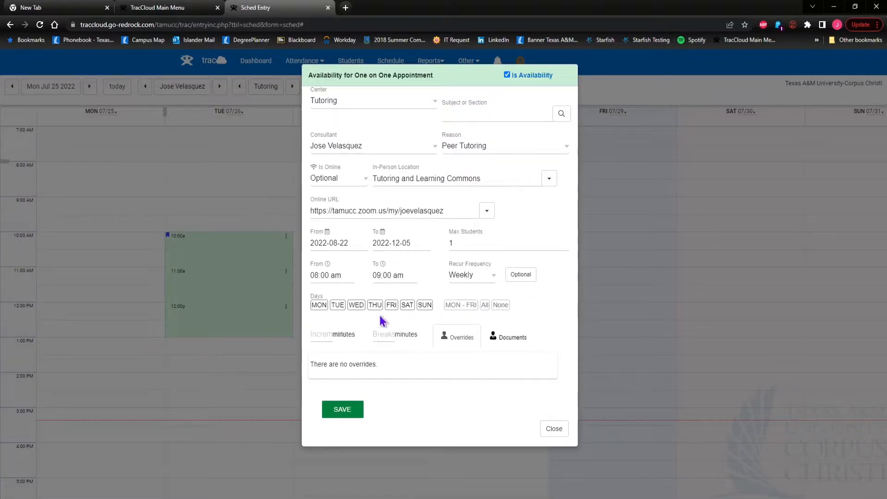
{"action": "left_click", "coordinate": [318, 307]}
{"action": "left_click", "coordinate": [360, 307]}
{"action": "left_click", "coordinate": [349, 328]}
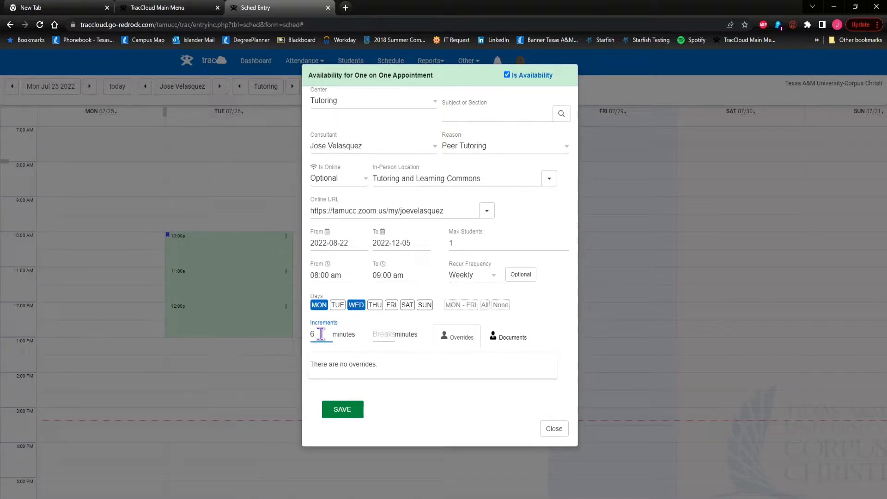
Set Increments to 45 minutes and Breaks to 15 minutes
{"action": "left_click", "coordinate": [364, 323]}
{"action": "left_click", "coordinate": [383, 336]}
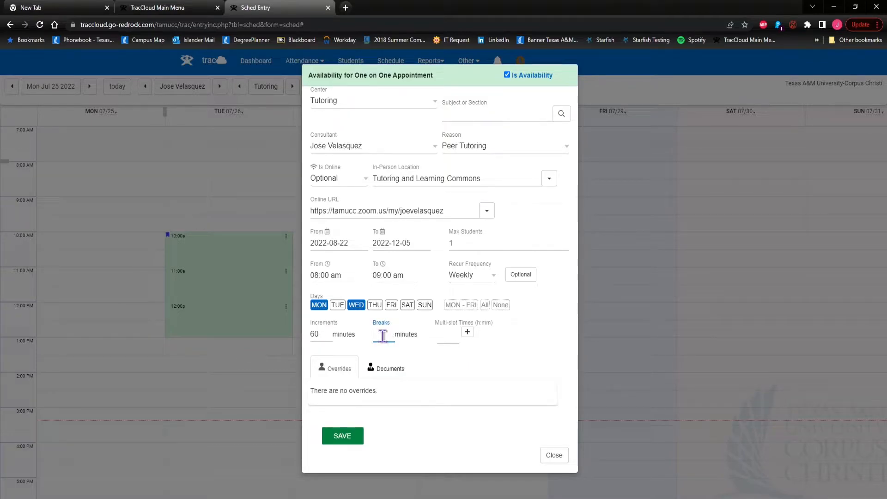
{"action": "left_click", "coordinate": [323, 333]}
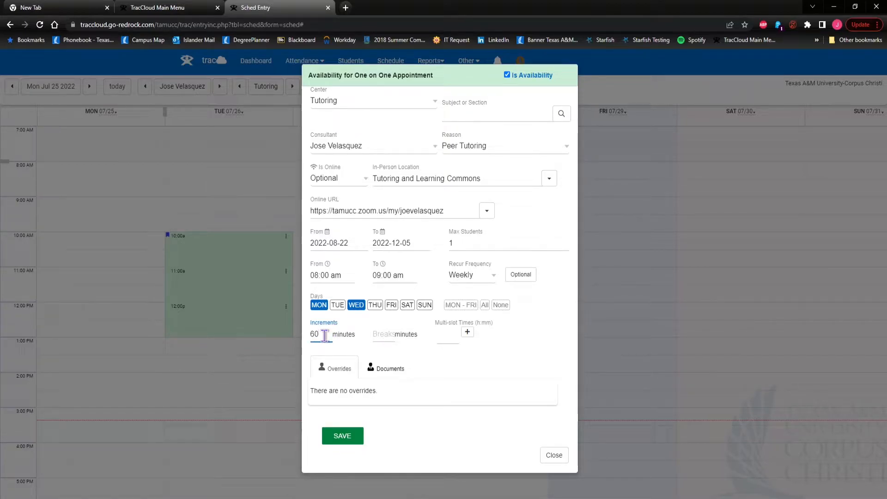
{"action": "double_click", "coordinate": [325, 336]}
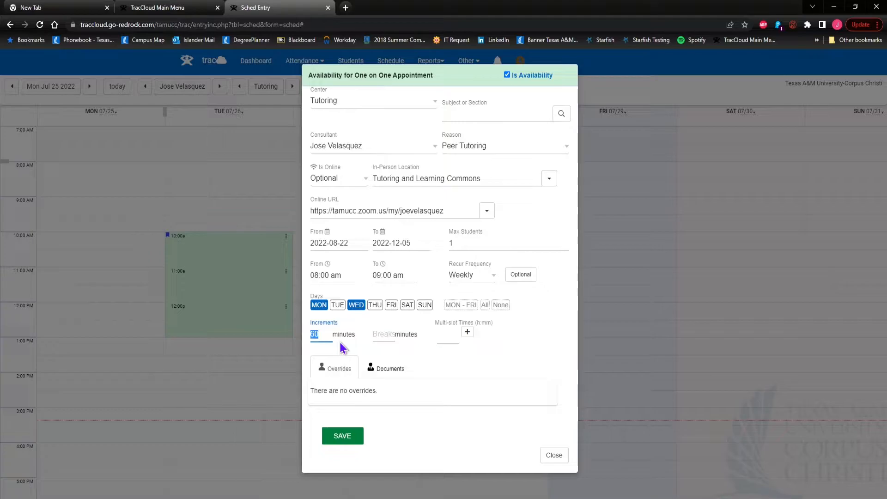
{"action": "type", "text": "45"}
{"action": "left_click", "coordinate": [391, 336]}
{"action": "type", "text": "15"}
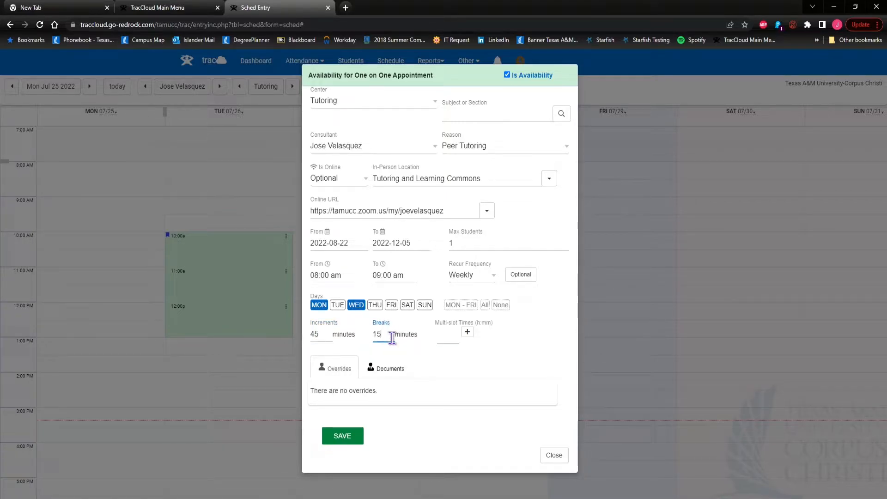
{"action": "left_click", "coordinate": [418, 347]}
Add a 0:45 multi-slot time, then delete the multi-slot entries again
{"action": "left_click", "coordinate": [468, 335]}
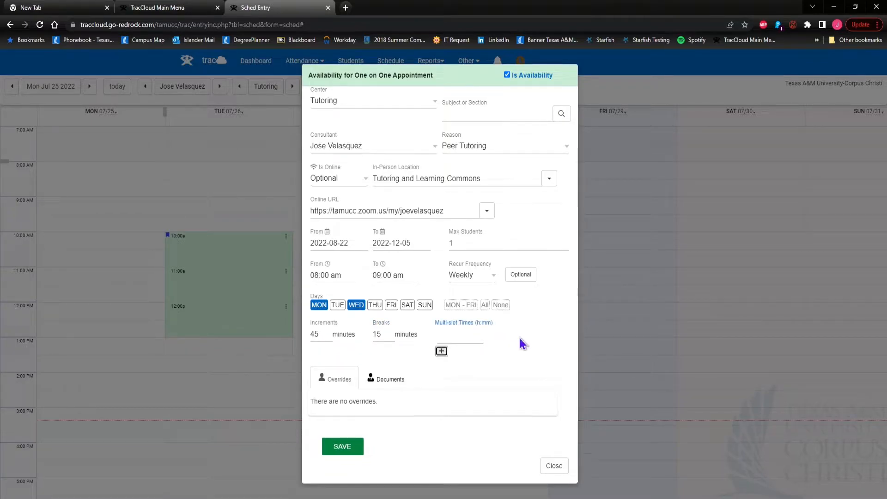
{"action": "left_click", "coordinate": [449, 343]}
{"action": "type", "text": "0:45"}
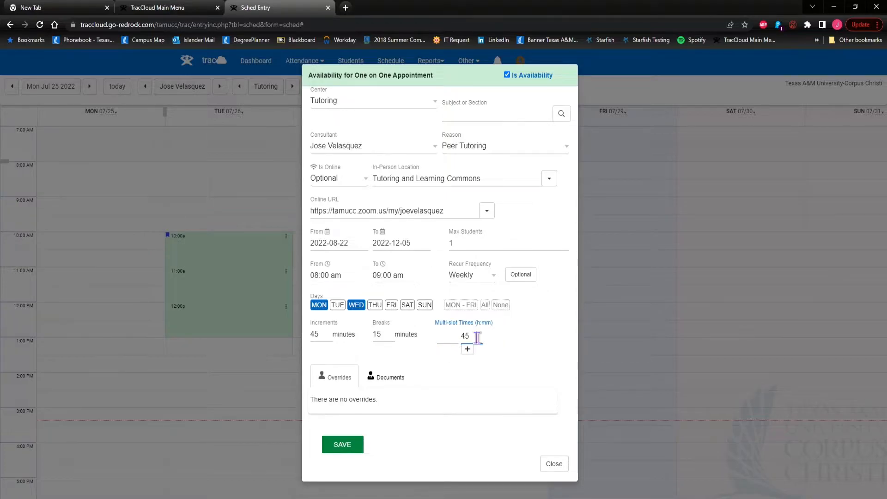
{"action": "left_click", "coordinate": [441, 352]}
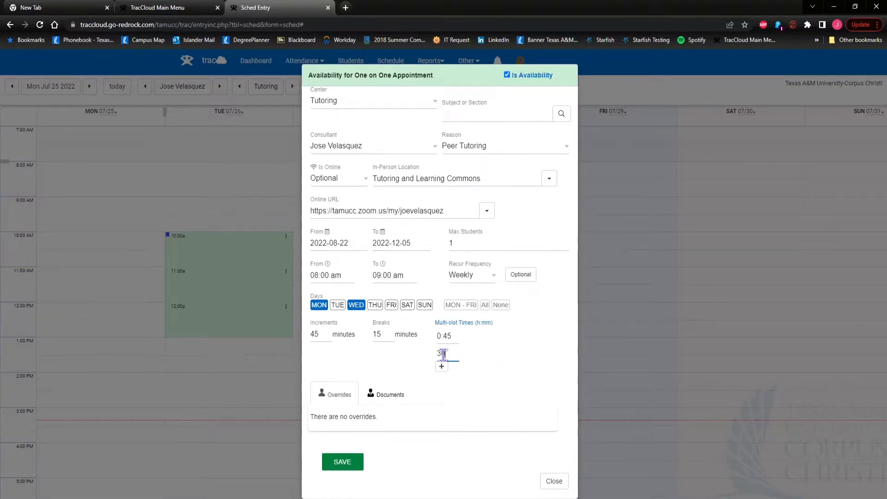
{"action": "key", "text": "BackSpace"}
{"action": "left_click", "coordinate": [450, 334]}
{"action": "left_click_drag", "start_coordinate": [459, 338], "coordinate": [429, 340]}
{"action": "key", "text": "BackSpace"}
Look over the availability's Overrides and Documents panels
{"action": "left_click", "coordinate": [517, 351]}
{"action": "left_click", "coordinate": [462, 361]}
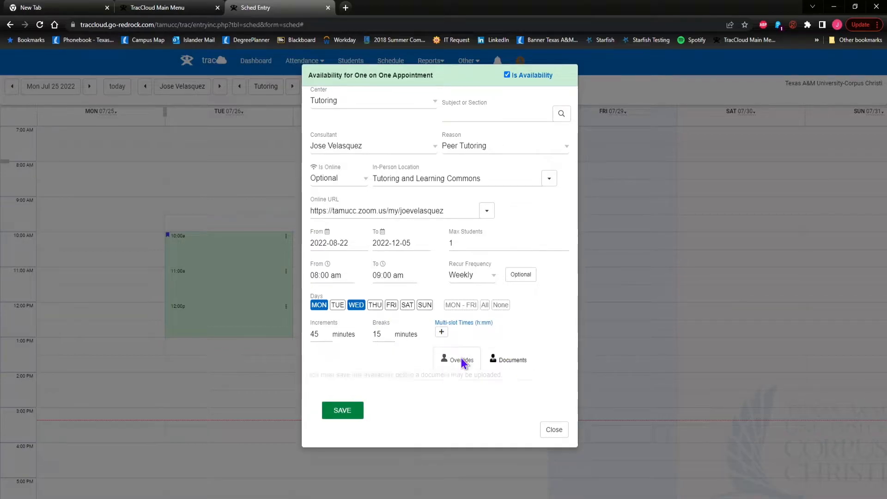
{"action": "left_click", "coordinate": [514, 364]}
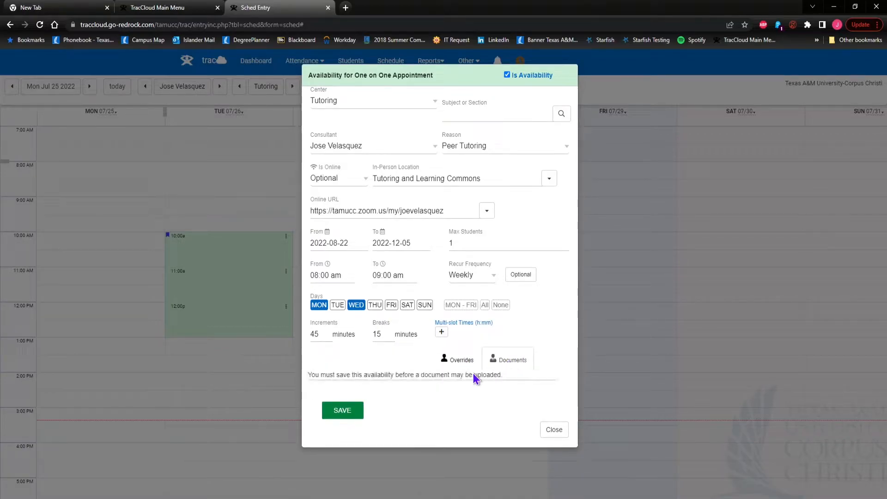
{"action": "left_click", "coordinate": [457, 360]}
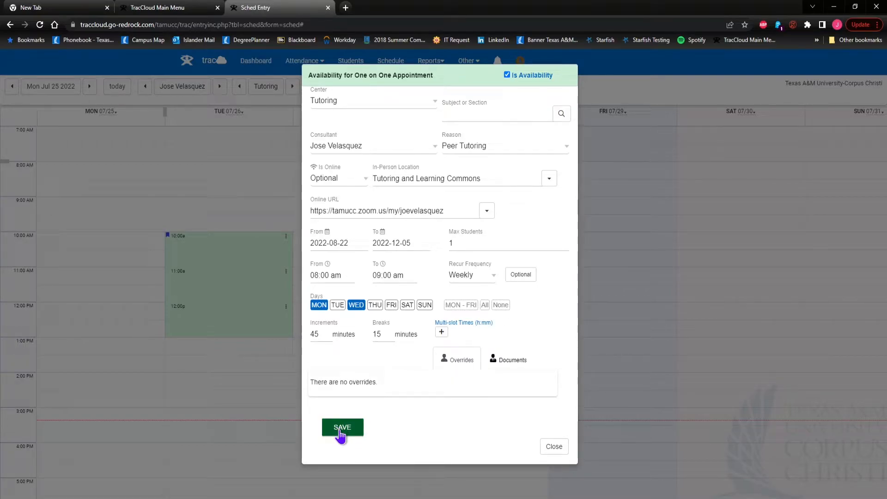
Save the availability, jump to the week of Aug 22, and open a new Wednesday 8:00 entry
{"action": "left_click", "coordinate": [340, 433]}
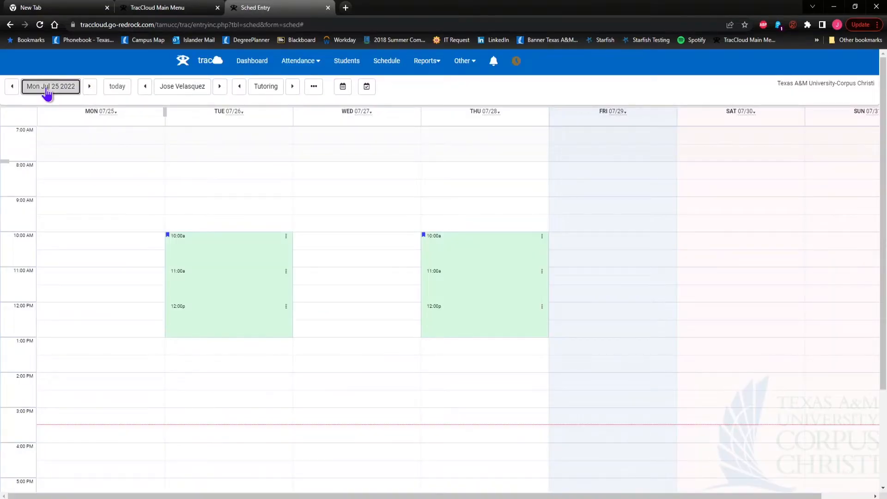
{"action": "left_click", "coordinate": [50, 87]}
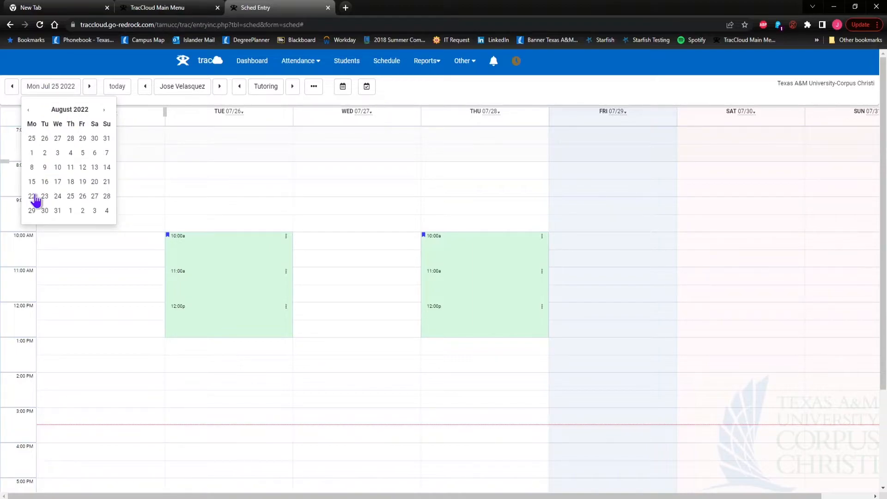
{"action": "left_click", "coordinate": [33, 198]}
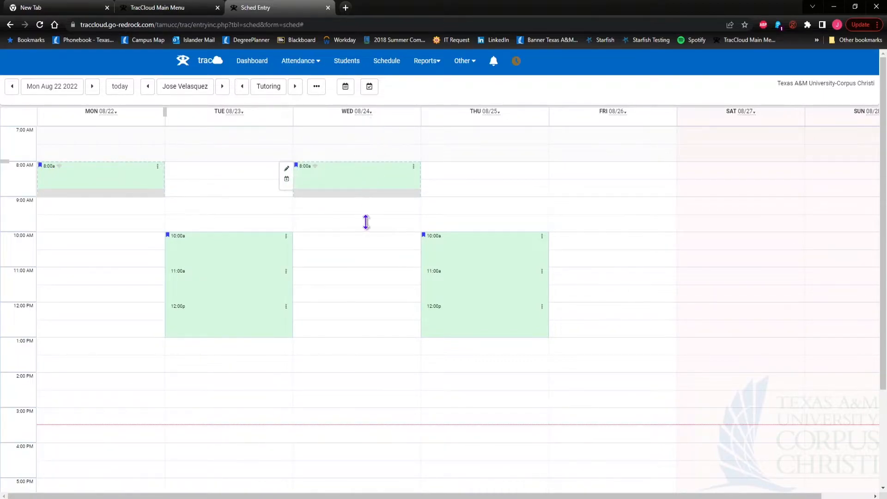
{"action": "left_click", "coordinate": [373, 170]}
{"action": "double_click", "coordinate": [371, 172]}
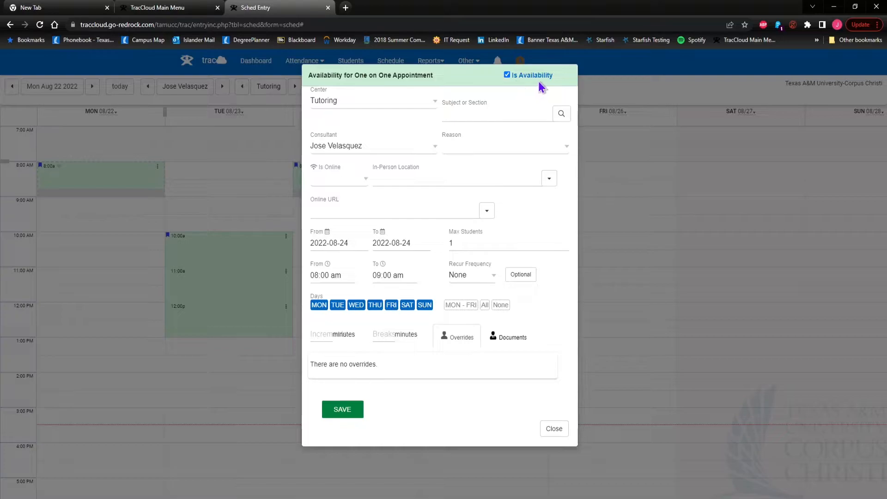
Save Wednesday's 8:00 entry as a no-appointments block described 'Running Late', then return to the dashboard
{"action": "left_click", "coordinate": [507, 75]}
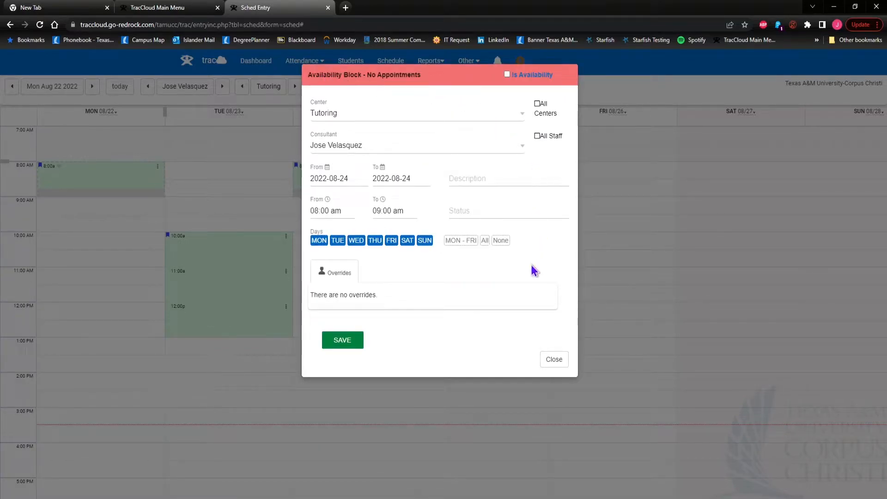
{"action": "left_click", "coordinate": [470, 177]}
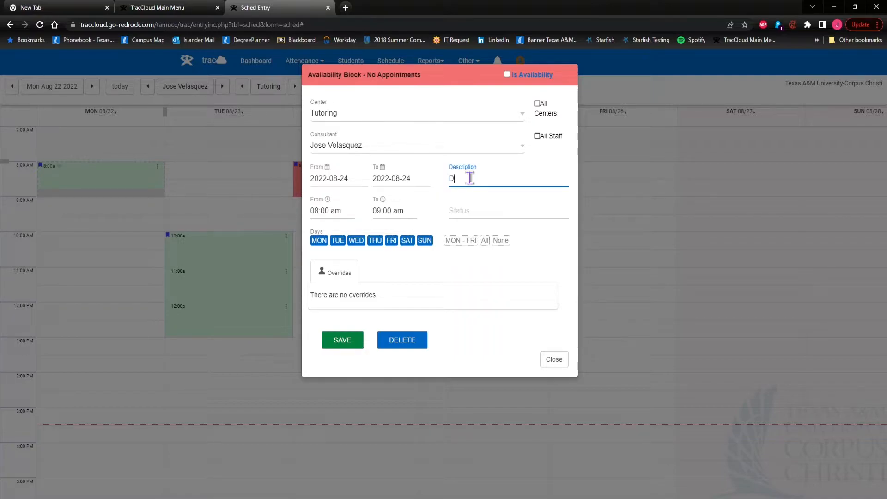
{"action": "type", "text": "Running Late"}
{"action": "left_click", "coordinate": [350, 341]}
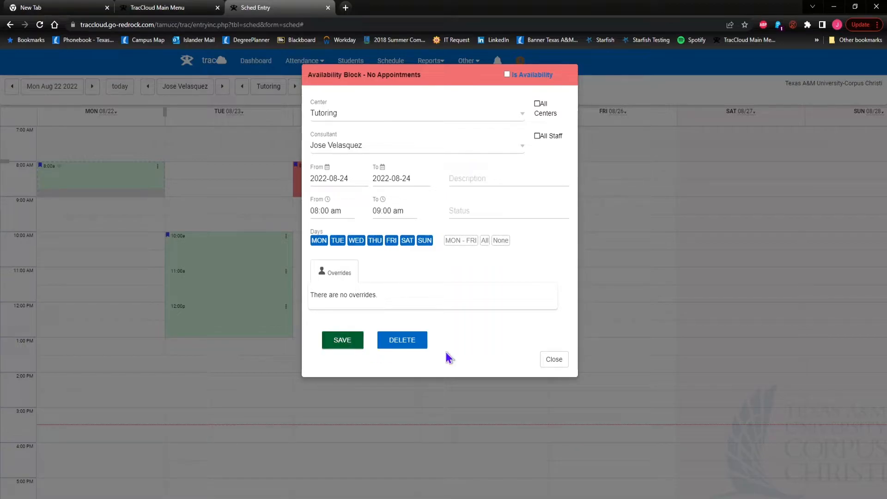
{"action": "left_click", "coordinate": [557, 363]}
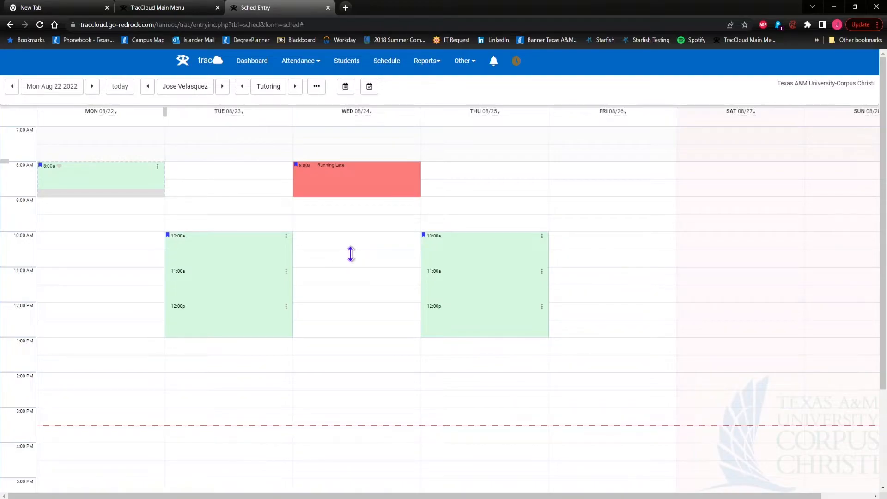
{"action": "left_click", "coordinate": [250, 67]}
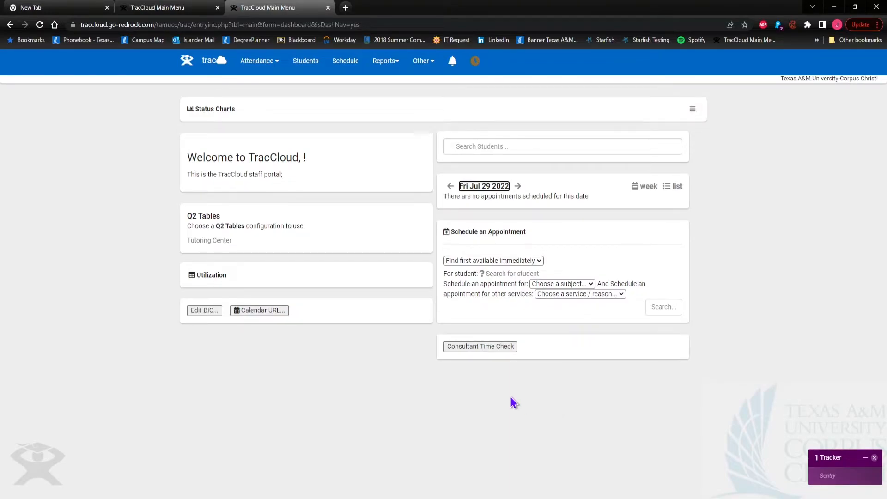
Open the Schedule calendar showing the Aug 22 2022 week's availabilities
{"action": "left_click", "coordinate": [346, 67]}
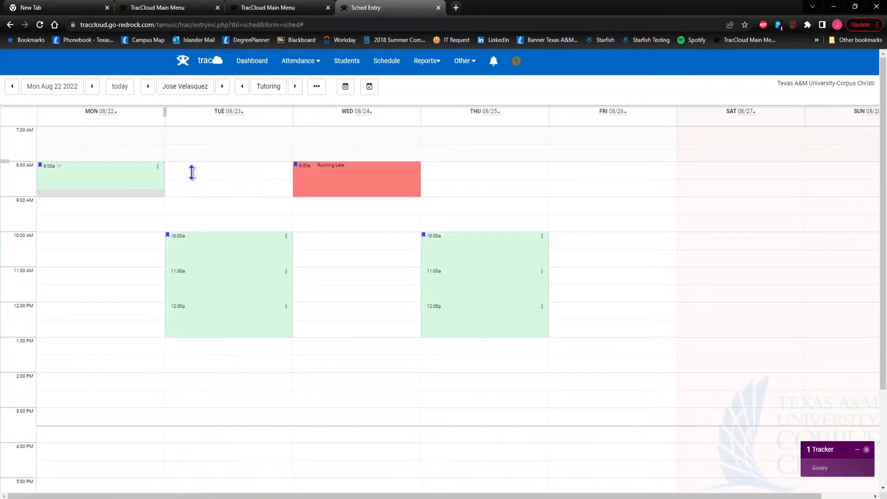
{"action": "mouse_move", "coordinate": [248, 257]}
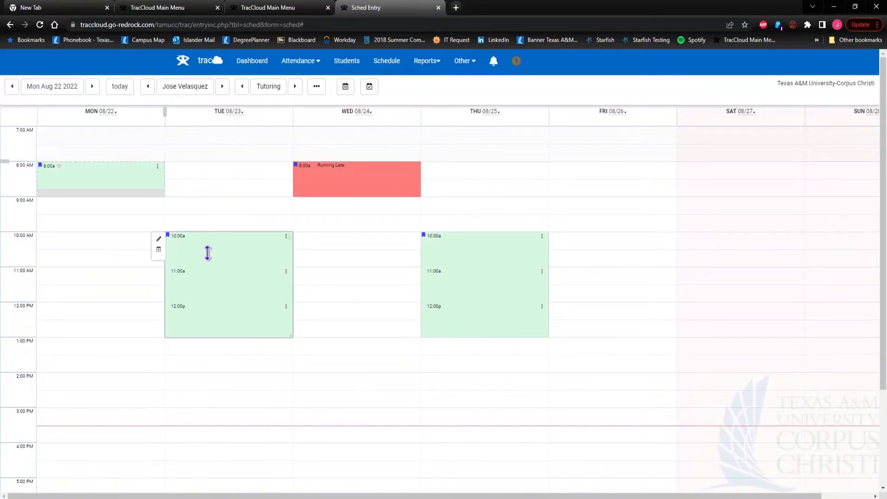
Start an appointment in the Tuesday 10:00 block and select the student through Find Student
{"action": "left_click", "coordinate": [158, 250]}
{"action": "type", "text": "johndoe1"}
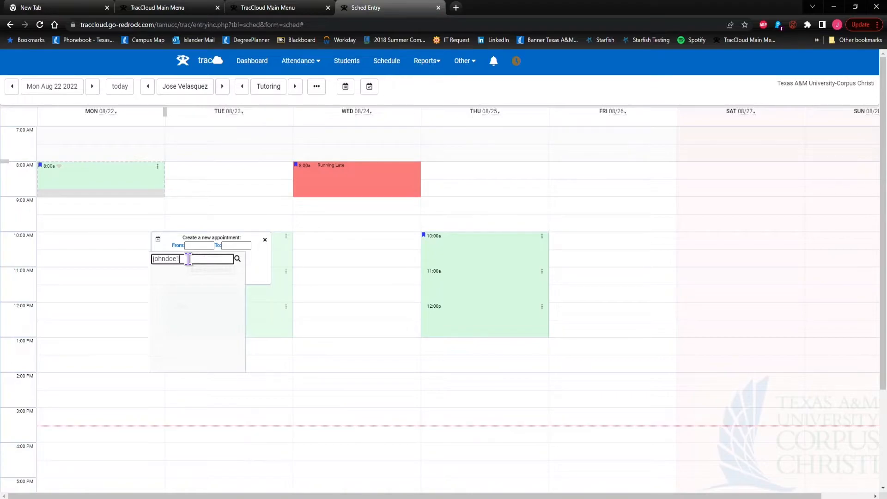
{"action": "key", "text": "Return"}
{"action": "left_click", "coordinate": [215, 254]}
{"action": "type", "text": "doe,"}
{"action": "left_click", "coordinate": [181, 272]}
Set the appointment time from 10:00 AM to 11:00
{"action": "left_click", "coordinate": [193, 246]}
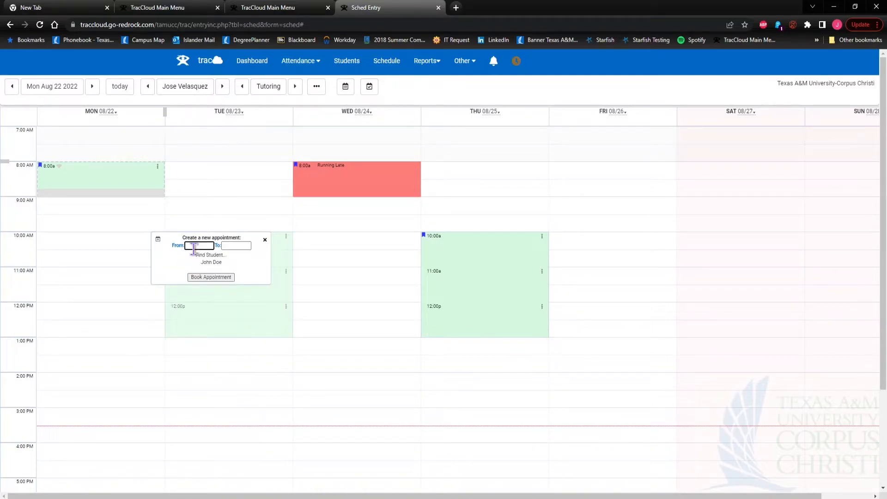
{"action": "type", "text": "10:00"}
{"action": "type", "text": "Am"}
{"action": "left_click", "coordinate": [236, 247]}
{"action": "type", "text": "11"}
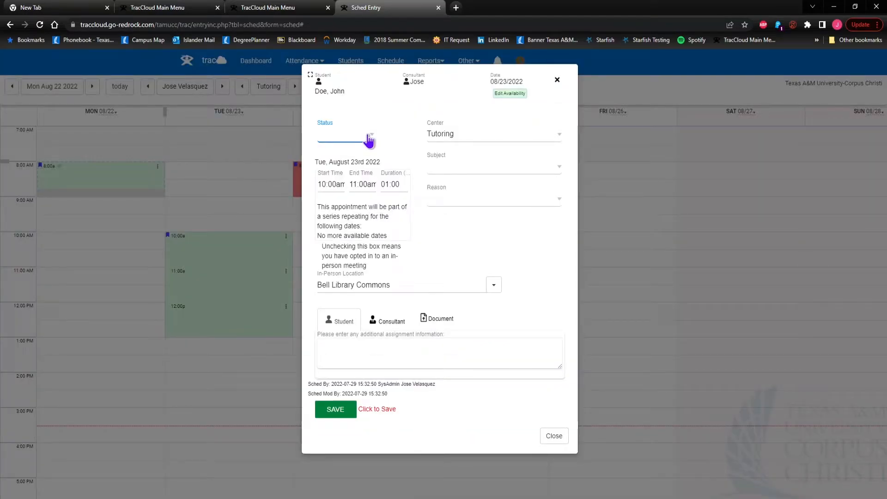
{"action": "left_click", "coordinate": [368, 140]}
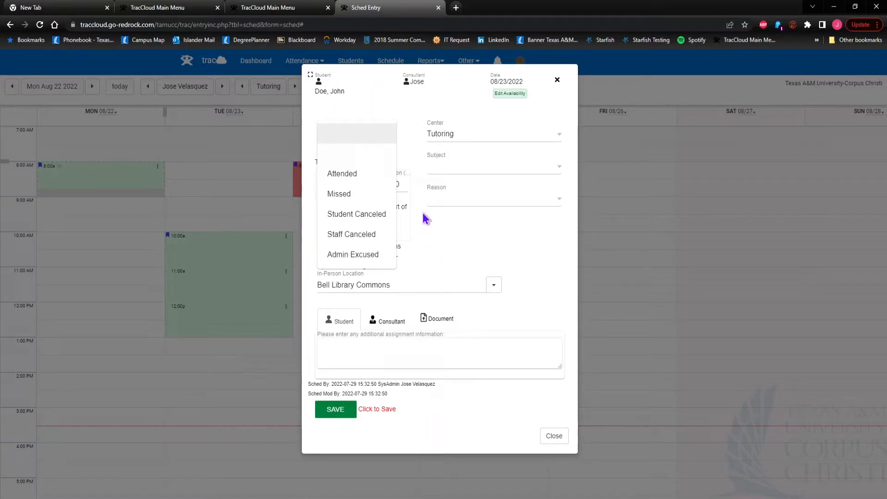
Set the status to Attended, subject COSC1435 001 0, and reason Peer Tutoring
{"action": "left_click", "coordinate": [373, 174]}
{"action": "left_click", "coordinate": [475, 167]}
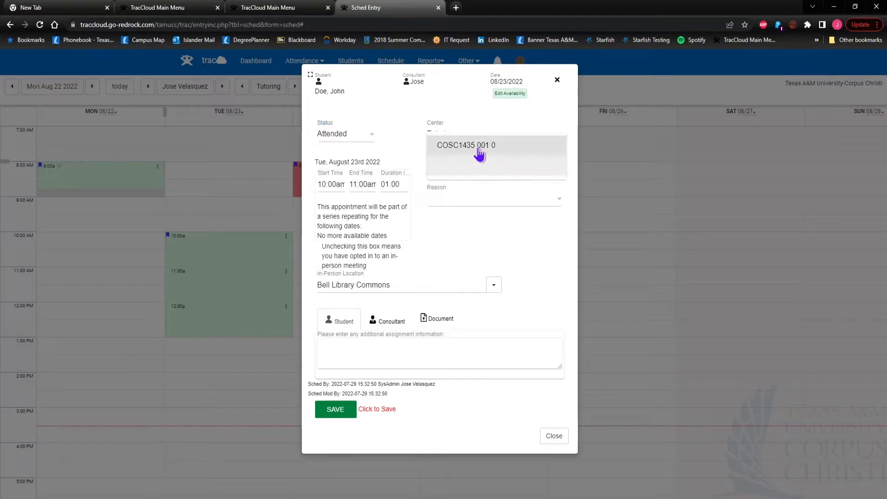
{"action": "left_click", "coordinate": [442, 150]}
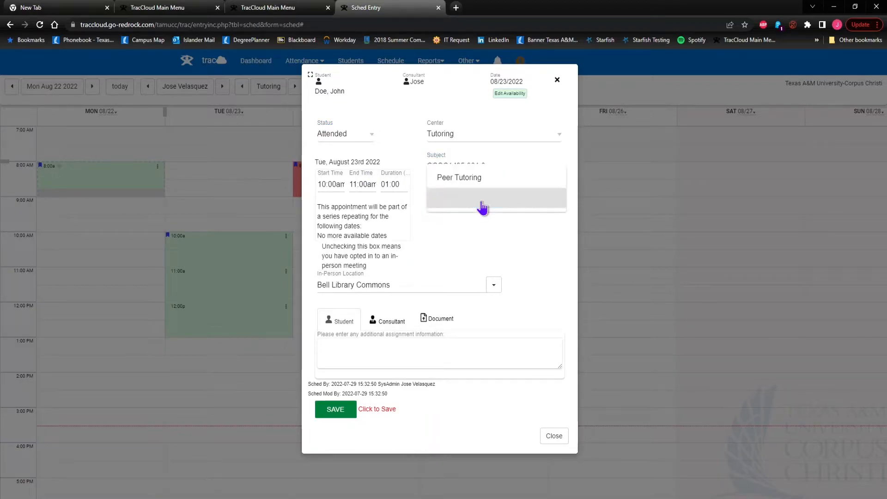
{"action": "left_click", "coordinate": [467, 183]}
Add a student note on flow charts and a consultant note on 4 examples, then save
{"action": "left_click", "coordinate": [353, 346]}
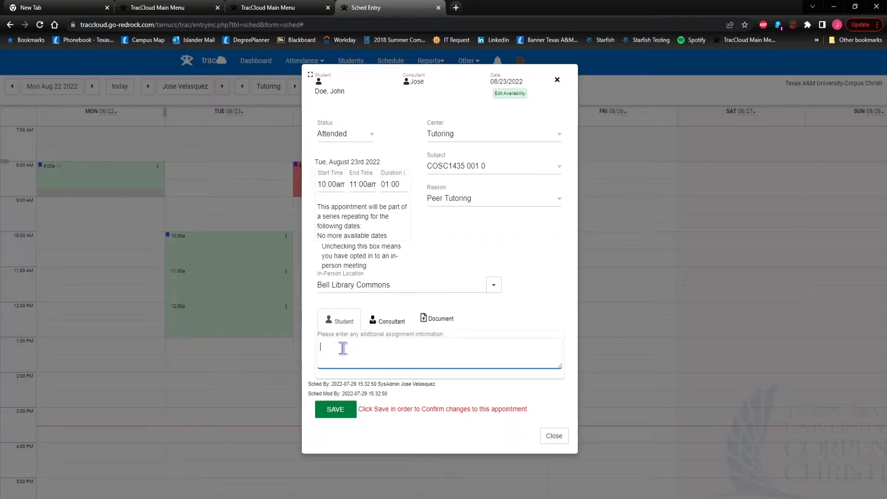
{"action": "type", "text": "The student needed help"}
{"action": "type", "text": "with"}
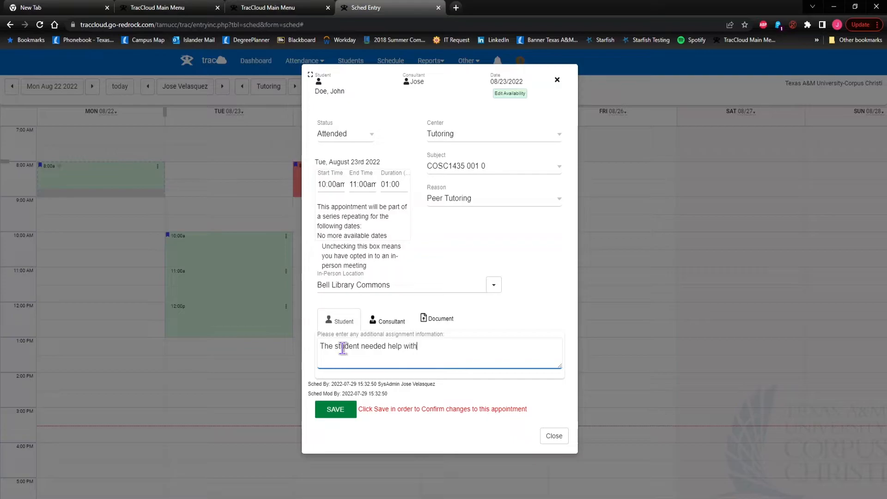
{"action": "type", "text": " flow charts"}
{"action": "left_click", "coordinate": [388, 321]}
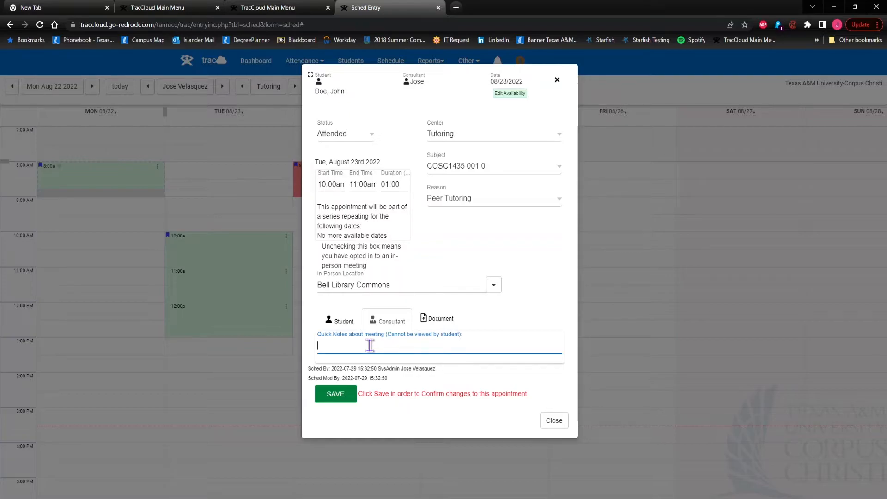
{"action": "type", "text": "helped the student underst"}
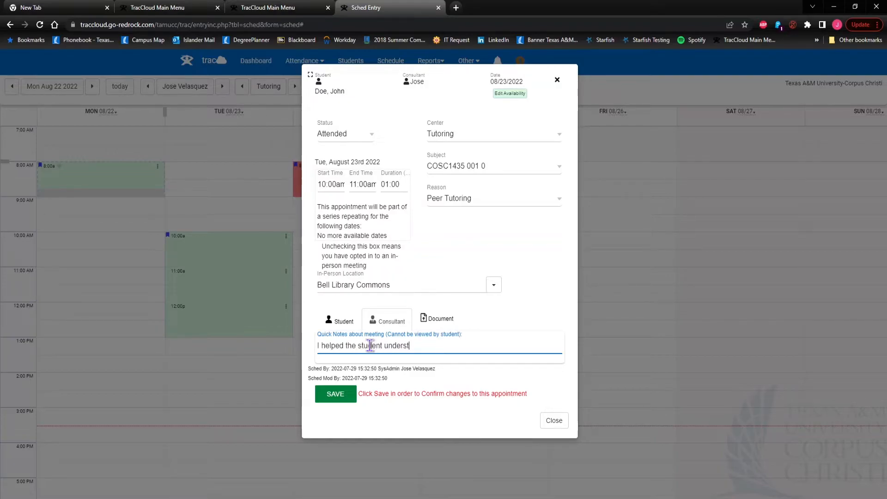
{"action": "type", "text": "and flow charts and went with 4 different examples"}
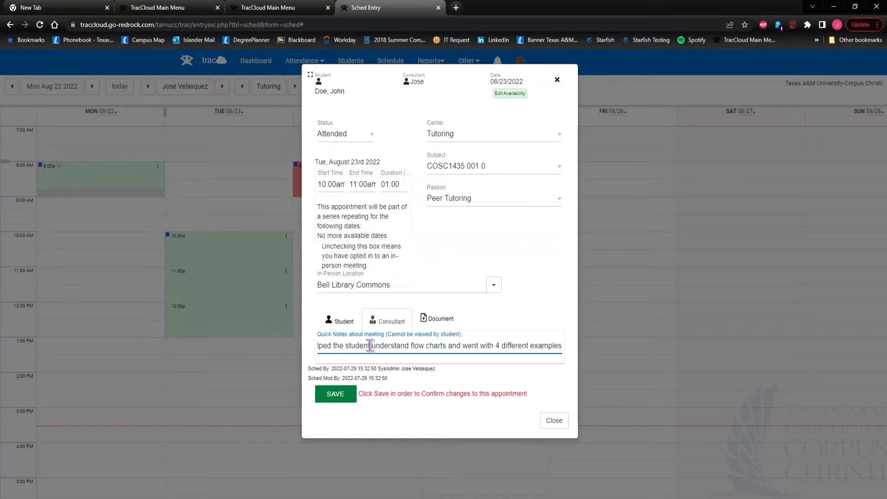
{"action": "left_click", "coordinate": [341, 403]}
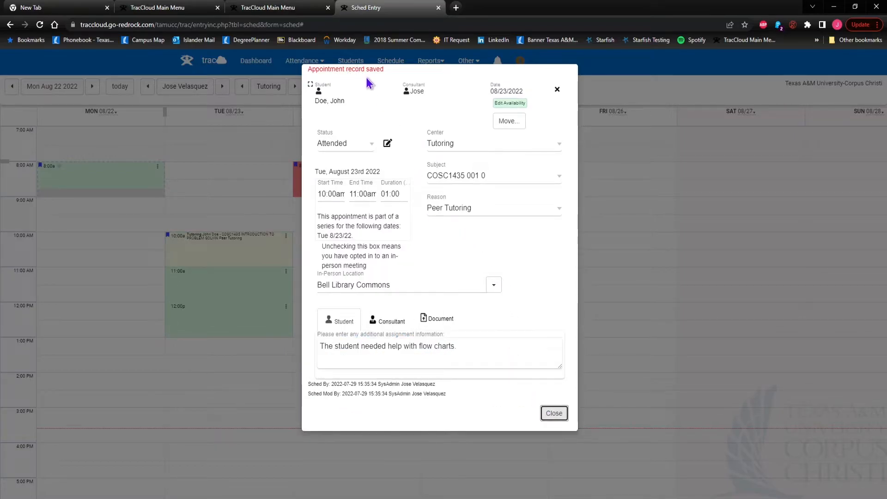
Close the saved appointment dialog
{"action": "left_click", "coordinate": [554, 413]}
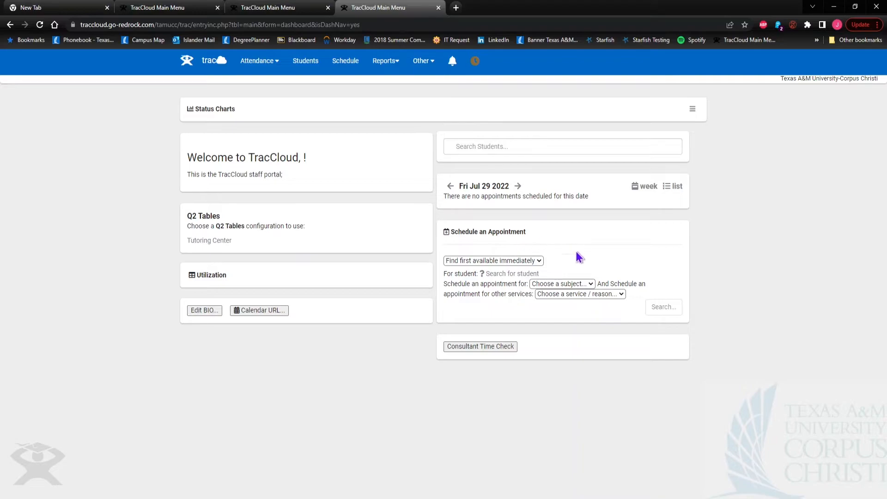
Search the student's COSC1435 001 0 Peer Tutoring slots and show the Tutoring center's details
{"action": "left_click", "coordinate": [501, 274]}
{"action": "type", "text": "d"}
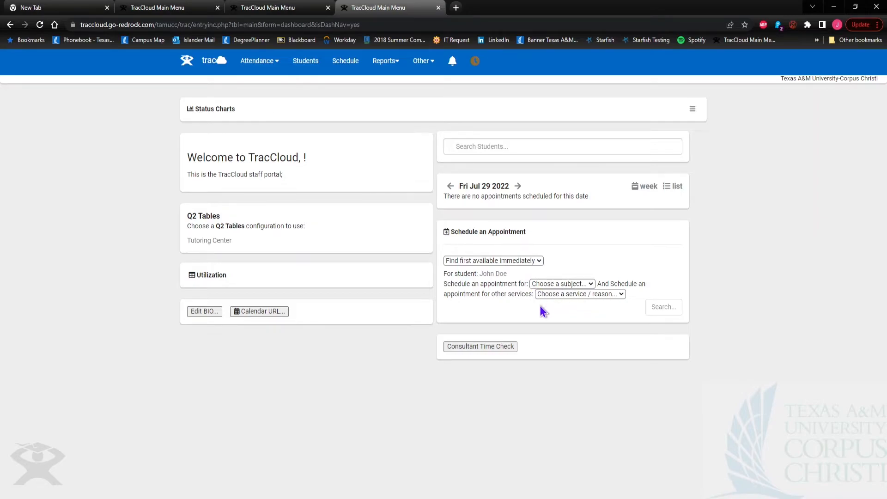
{"action": "left_click", "coordinate": [572, 305]}
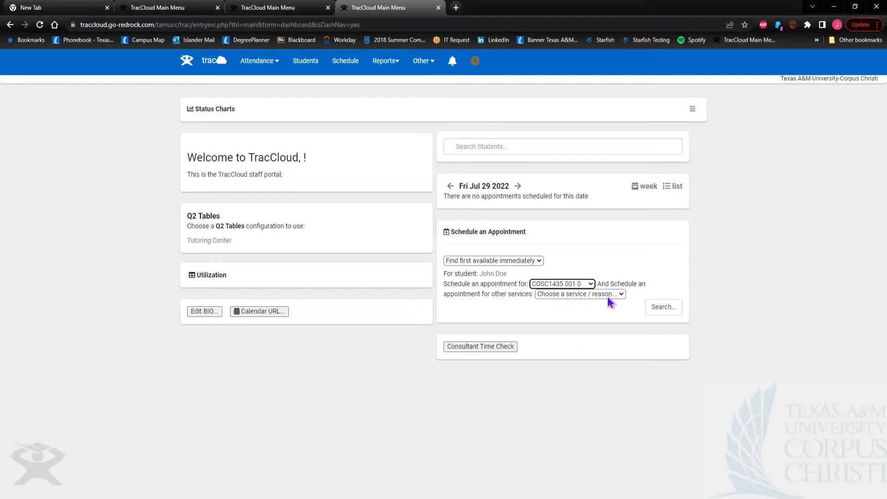
{"action": "left_click", "coordinate": [545, 313]}
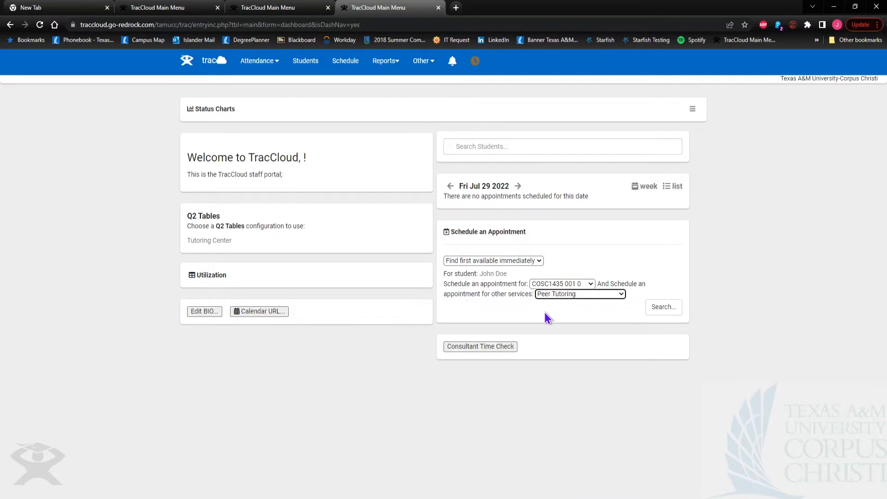
{"action": "left_click", "coordinate": [662, 309]}
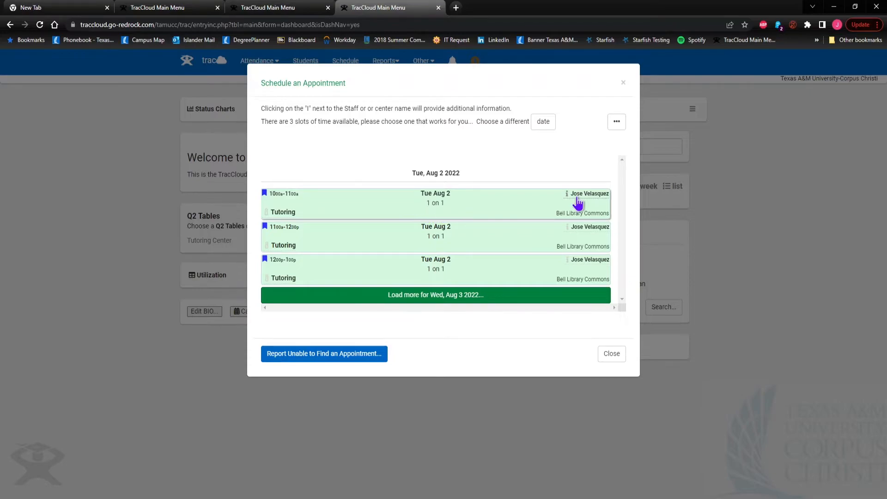
{"action": "left_click", "coordinate": [267, 212]}
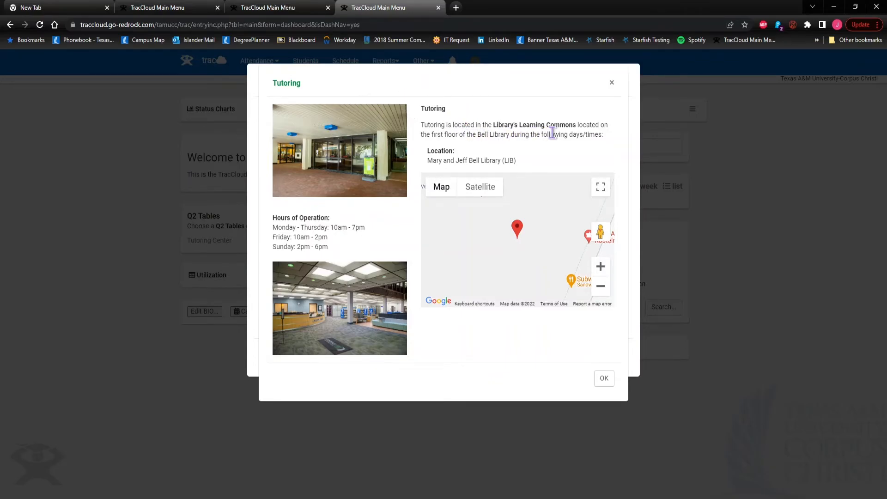
Zoom out the library map, then pick the Tuesday 11:00a–12:00p slot
{"action": "left_click", "coordinate": [601, 287]}
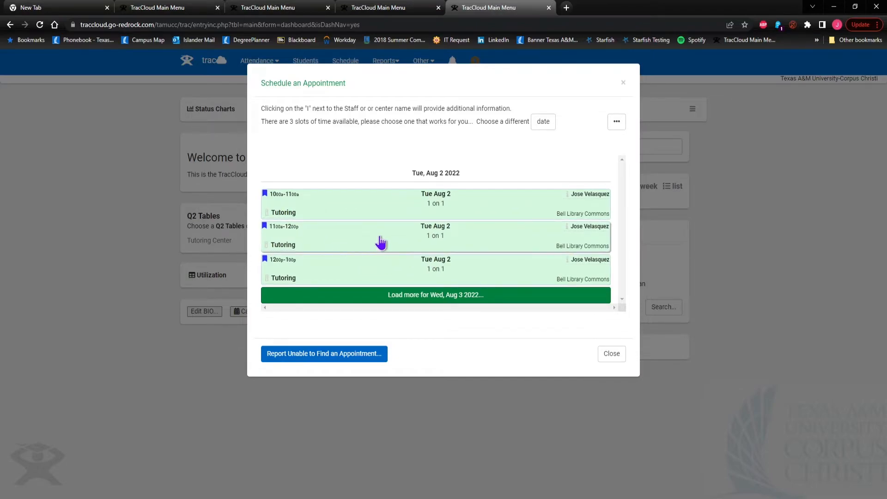
{"action": "left_click", "coordinate": [380, 242]}
Add the note 'Student needs help with for loops.', save the appointment, and close the window
{"action": "left_click", "coordinate": [370, 373]}
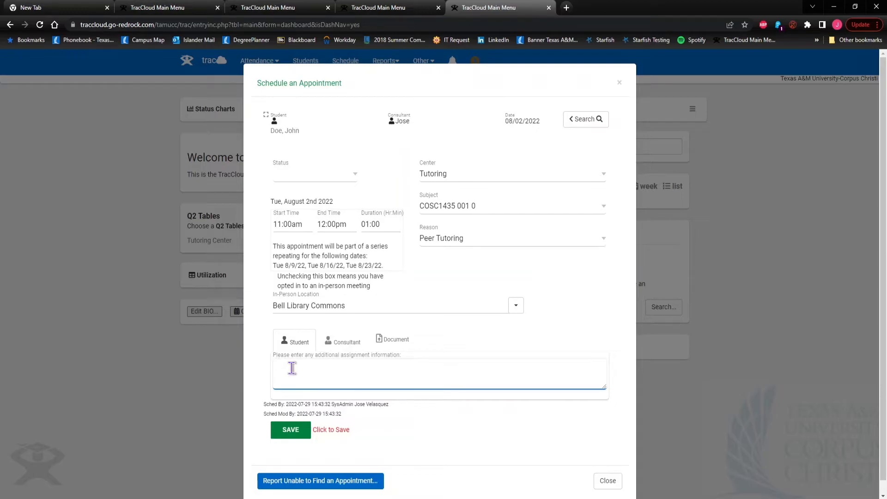
{"action": "type", "text": "Student needs help with for loops"}
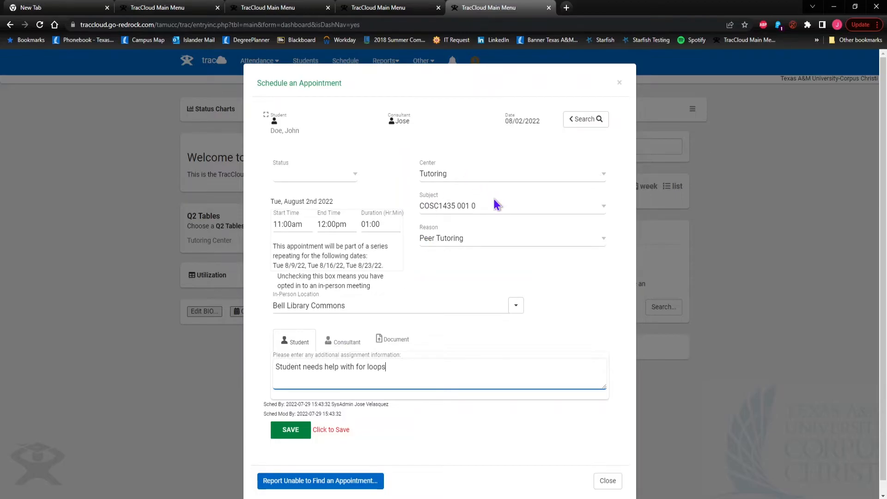
{"action": "type", "text": "."}
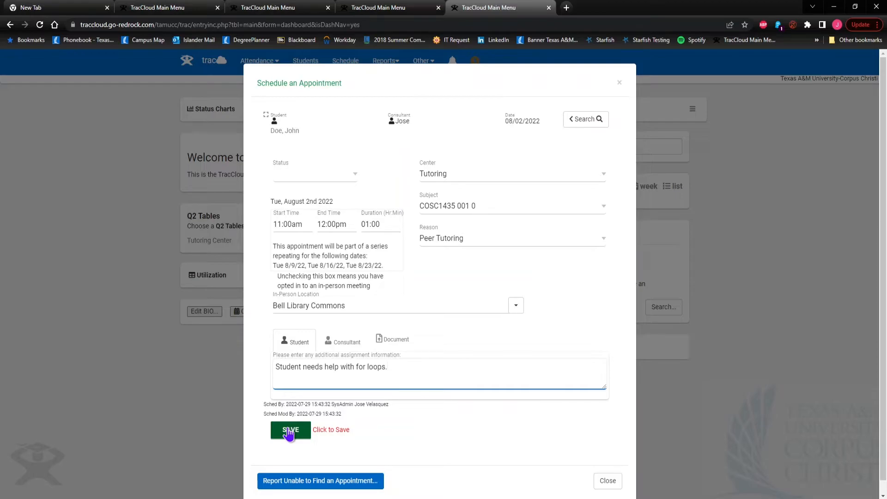
{"action": "left_click", "coordinate": [289, 433]}
{"action": "left_click", "coordinate": [289, 434]}
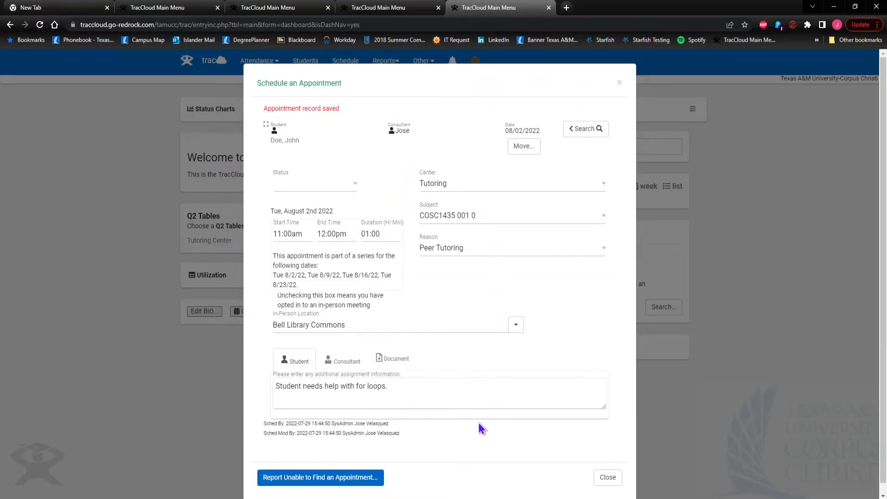
{"action": "scroll", "coordinate": [490, 422], "scroll_direction": "down", "scroll_amount": 1}
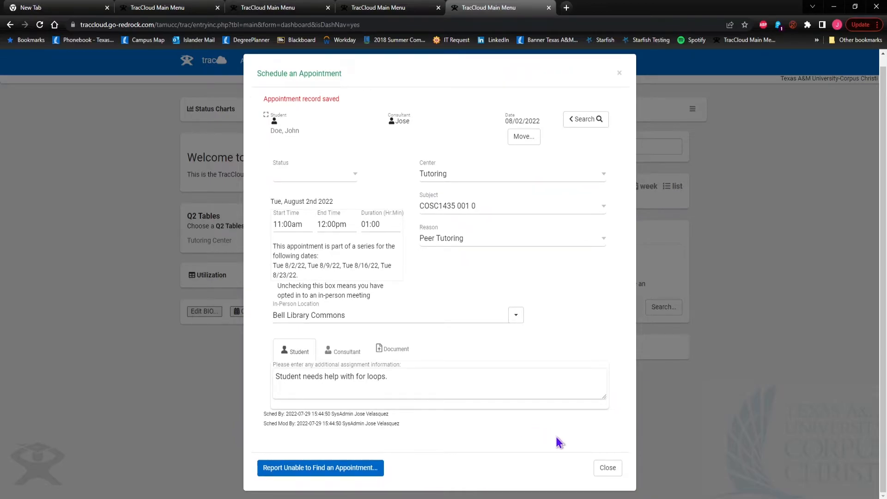
{"action": "left_click", "coordinate": [608, 469]}
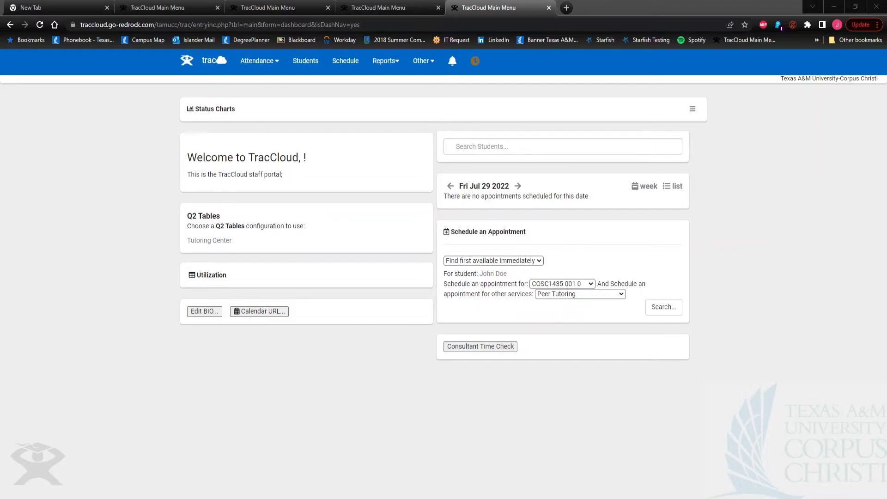
Open the student's recorded visit from the attendance records list
{"action": "left_click", "coordinate": [271, 66]}
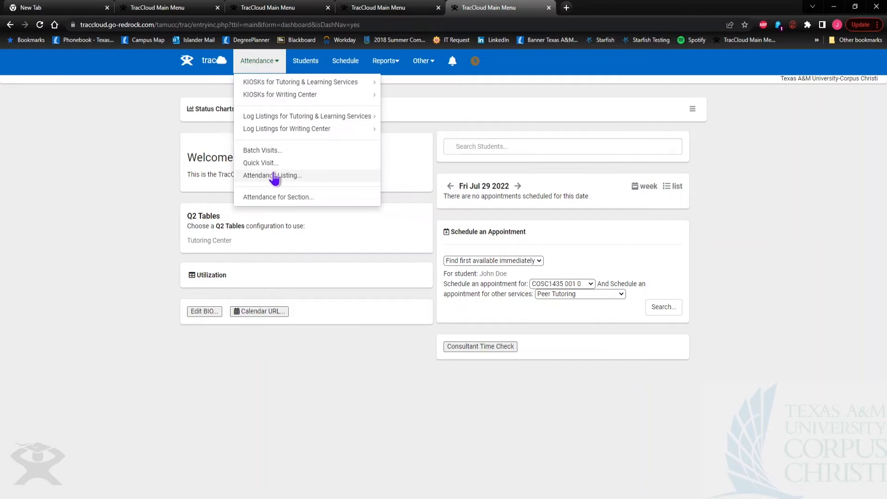
{"action": "left_click", "coordinate": [252, 177]}
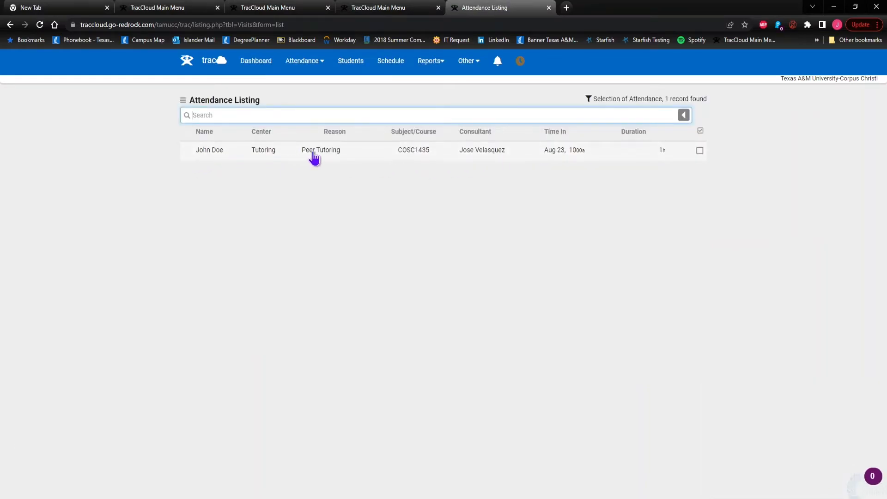
{"action": "left_click", "coordinate": [214, 154]}
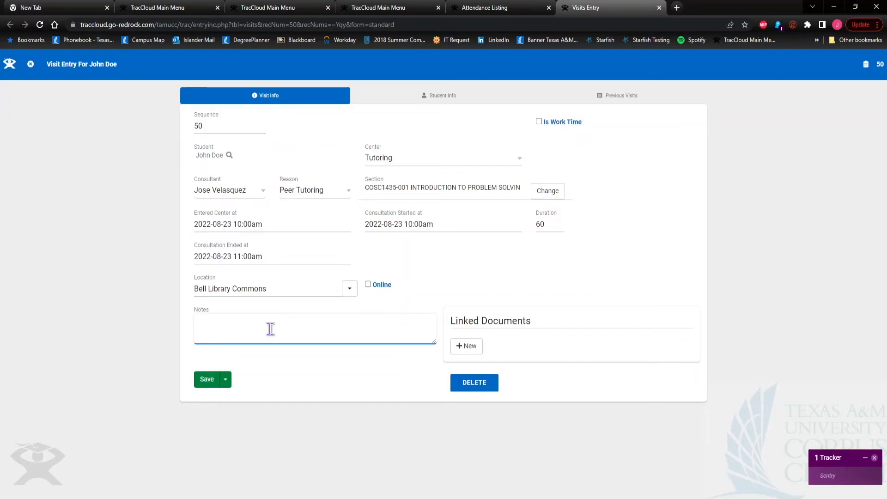
Note 'Helped student with flow charts and gave 4 examples', mark it work time, and save
{"action": "type", "text": "Helped st"}
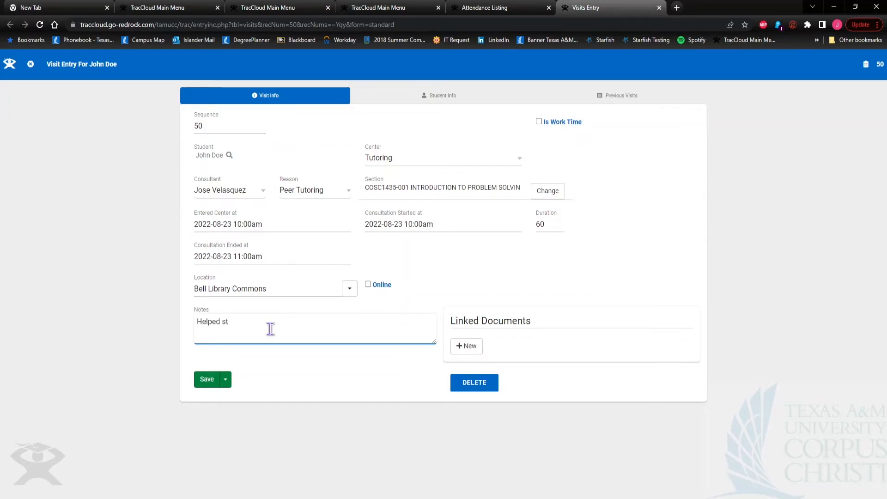
{"action": "type", "text": "udent with flow charts"}
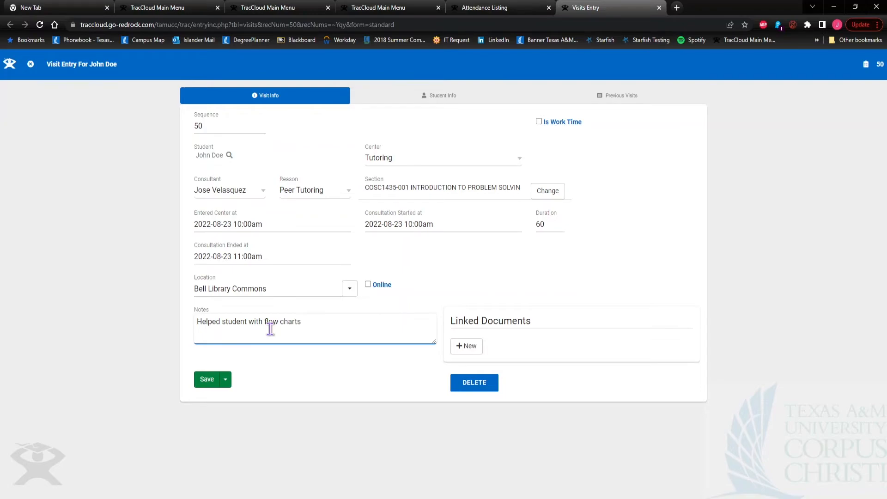
{"action": "type", "text": " and gave 4 examples."}
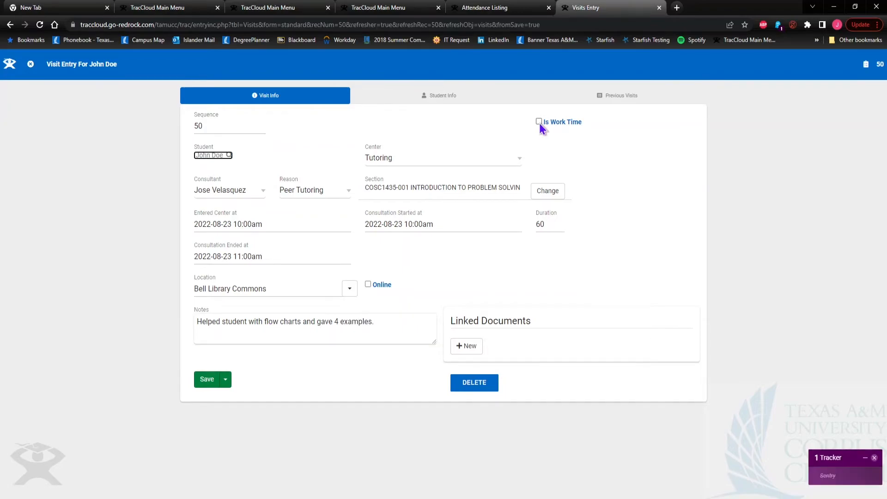
{"action": "left_click", "coordinate": [539, 122]}
{"action": "left_click", "coordinate": [209, 380]}
{"action": "left_click", "coordinate": [629, 98]}
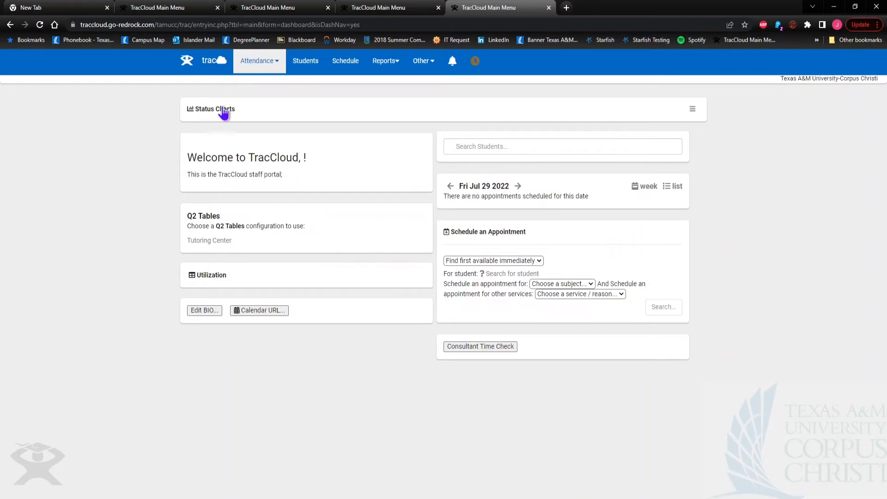
Log the tutor in to Scheduled Tutoring work through the kiosk's work visit login
{"action": "left_click", "coordinate": [267, 61]}
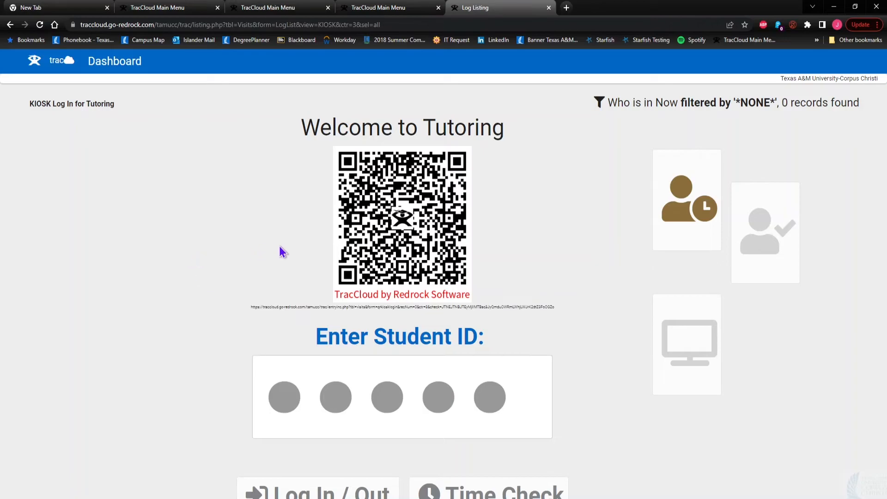
{"action": "left_click", "coordinate": [687, 211]}
{"action": "left_click", "coordinate": [337, 146]}
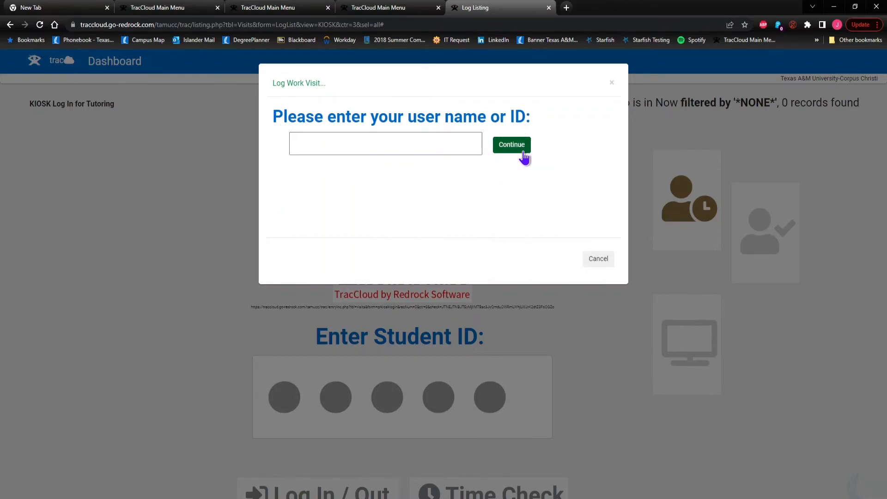
{"action": "left_click", "coordinate": [351, 147]}
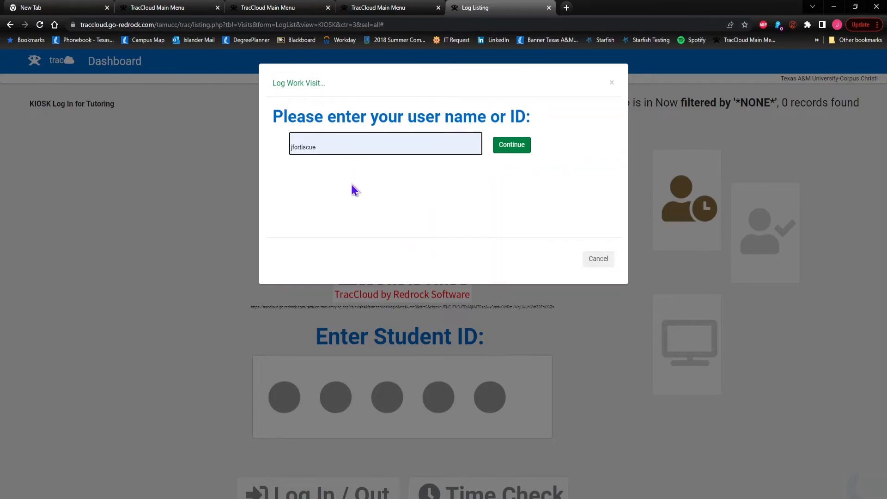
{"action": "left_click", "coordinate": [351, 185]}
{"action": "left_click", "coordinate": [527, 149]}
{"action": "left_click_drag", "start_coordinate": [386, 144], "coordinate": [276, 158]}
{"action": "left_click", "coordinate": [398, 187]}
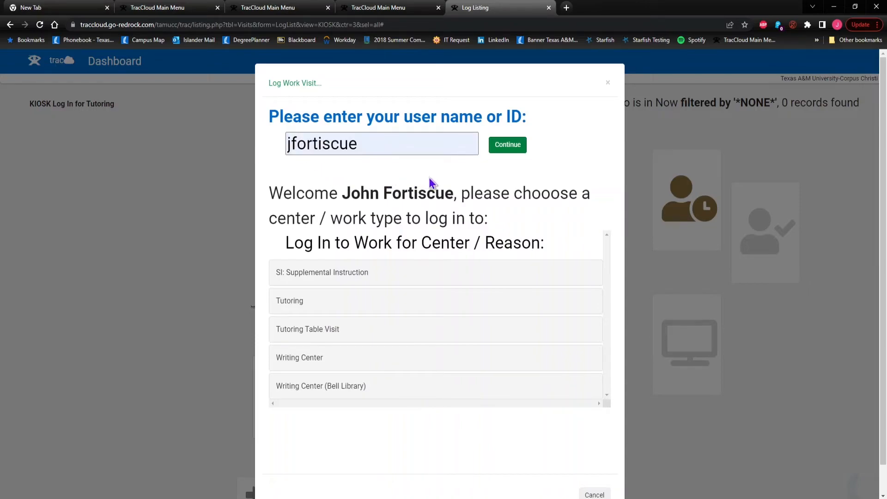
{"action": "left_click", "coordinate": [293, 303]}
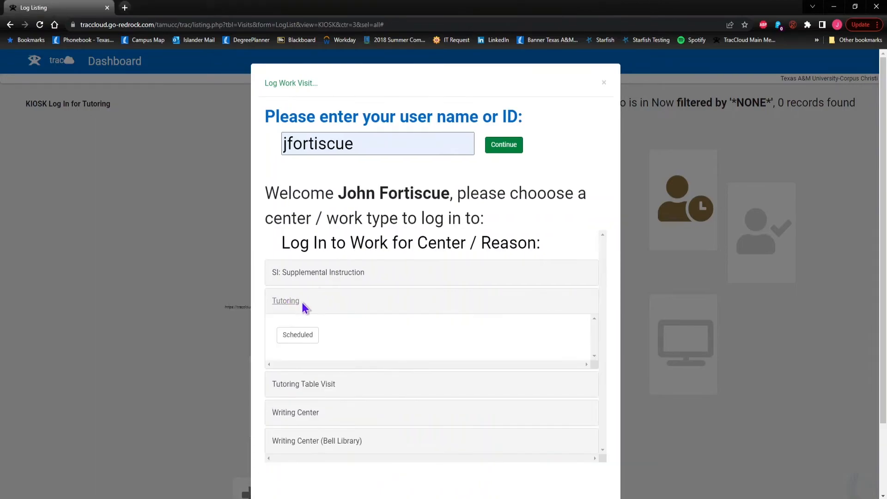
{"action": "left_click", "coordinate": [293, 337]}
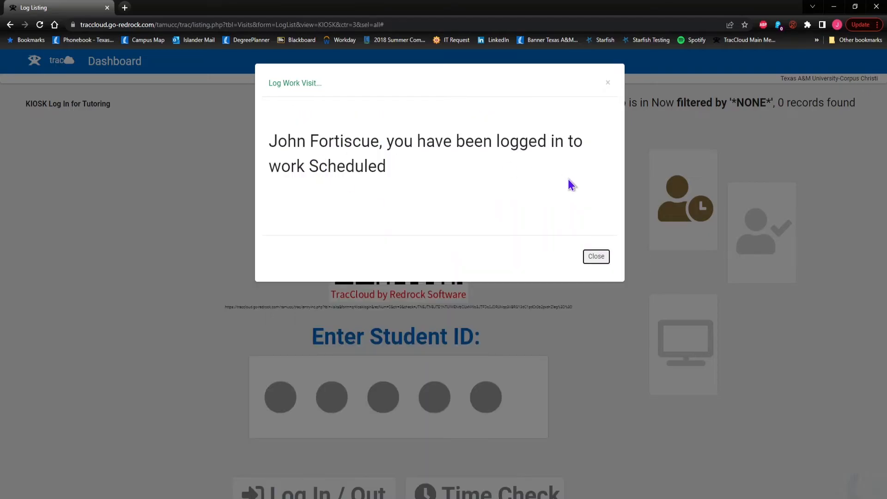
{"action": "left_click", "coordinate": [596, 257]}
Re-enter the tutor's user name and log out of the work session
{"action": "left_click", "coordinate": [307, 145]}
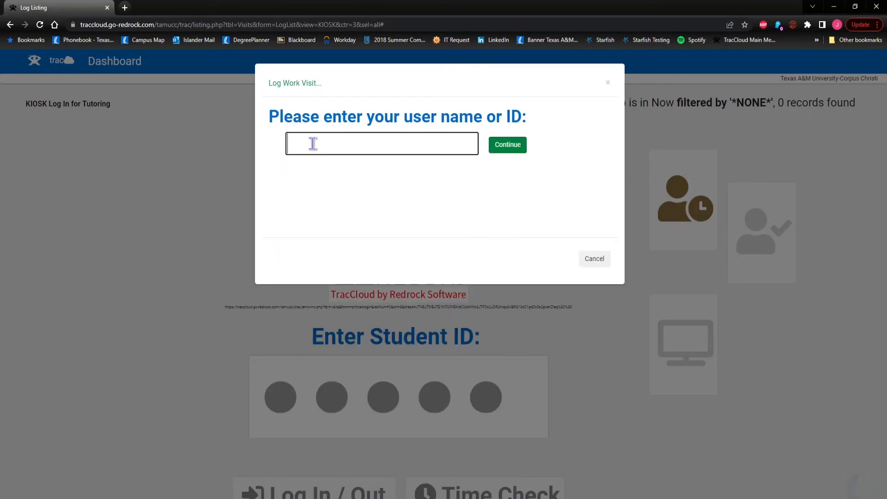
{"action": "left_click", "coordinate": [358, 171]}
{"action": "left_click", "coordinate": [507, 147]}
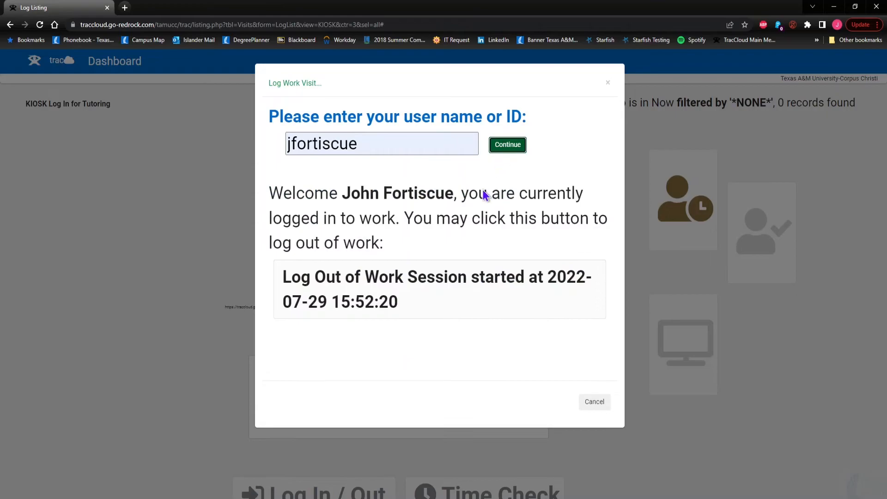
{"action": "left_click", "coordinate": [286, 288]}
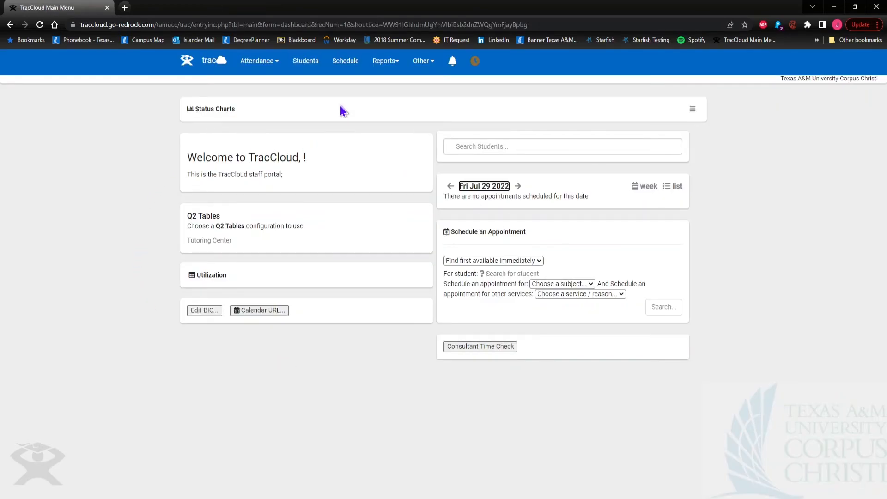
Open the Tutoring log listing from Attendance and select the checked-in student's visit
{"action": "left_click", "coordinate": [267, 68]}
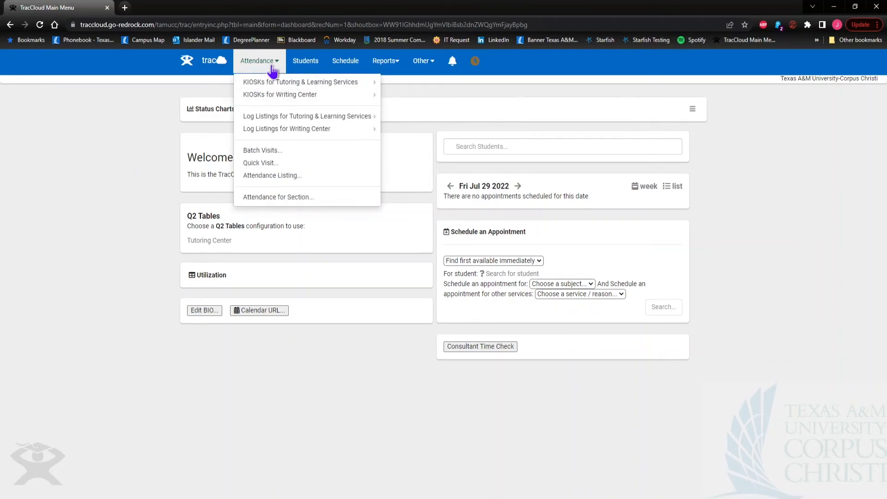
{"action": "left_click", "coordinate": [261, 72]}
{"action": "left_click", "coordinate": [261, 72]}
{"action": "mouse_move", "coordinate": [254, 133]}
{"action": "mouse_move", "coordinate": [272, 117]}
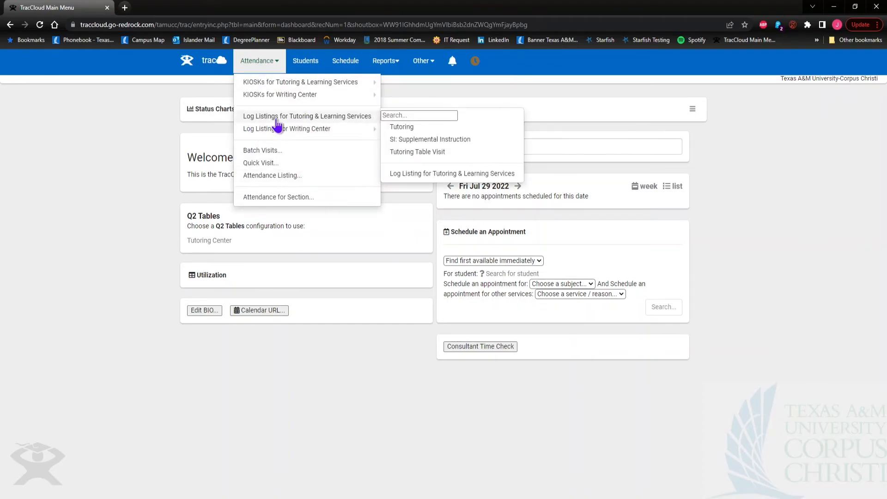
{"action": "left_click", "coordinate": [402, 127]}
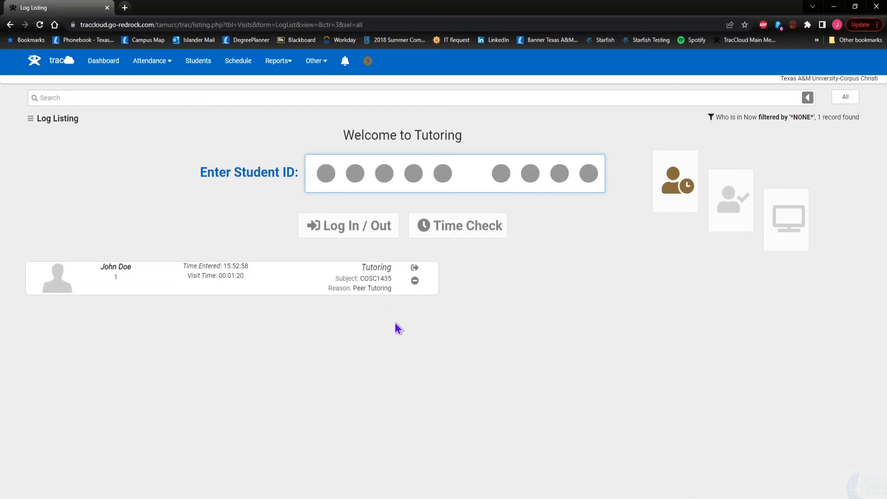
{"action": "left_click", "coordinate": [116, 275]}
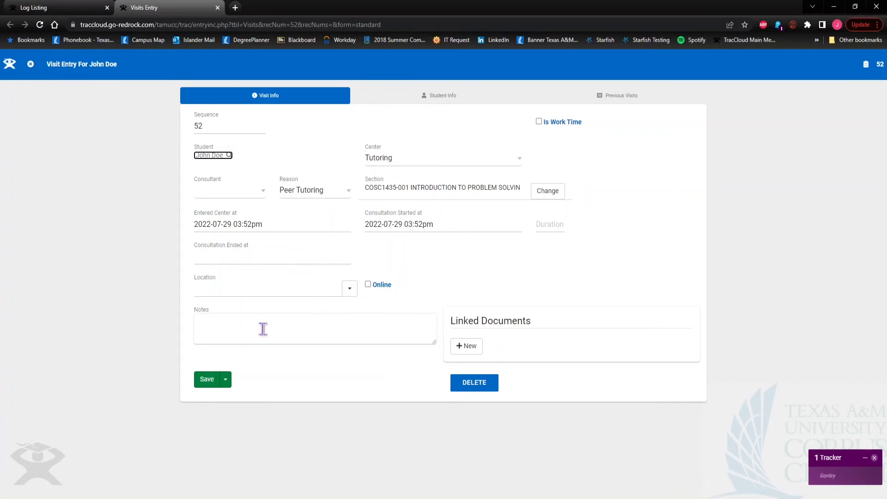
Fill in the consultation end time and consultant, and set the Bell Library Commons location
{"action": "left_click", "coordinate": [245, 255]}
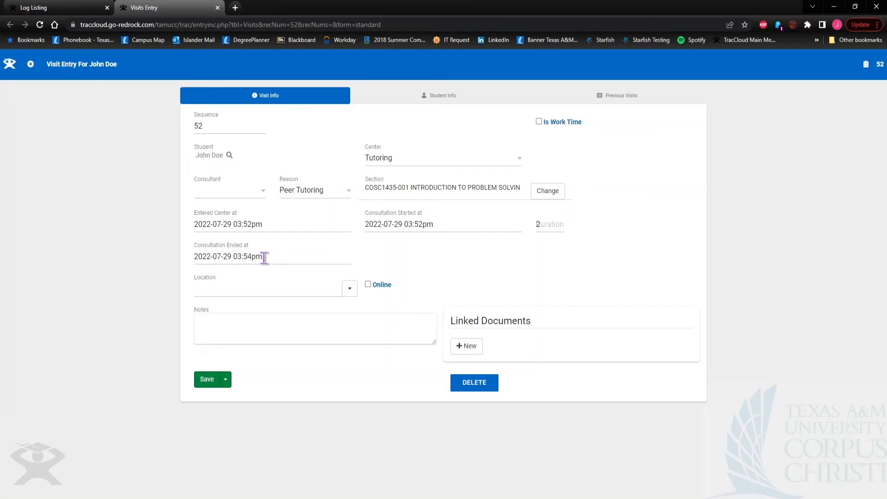
{"action": "left_click", "coordinate": [253, 193]}
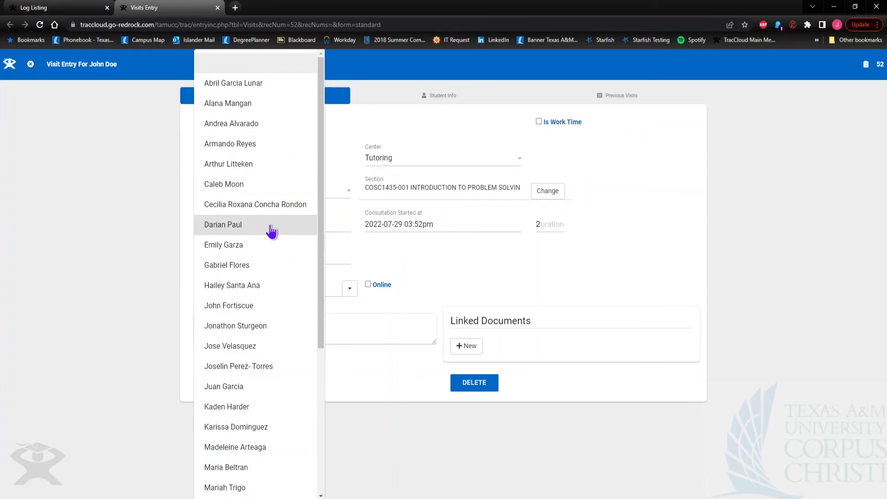
{"action": "scroll", "coordinate": [272, 231], "scroll_direction": "down", "scroll_amount": 1}
{"action": "left_click", "coordinate": [239, 295]}
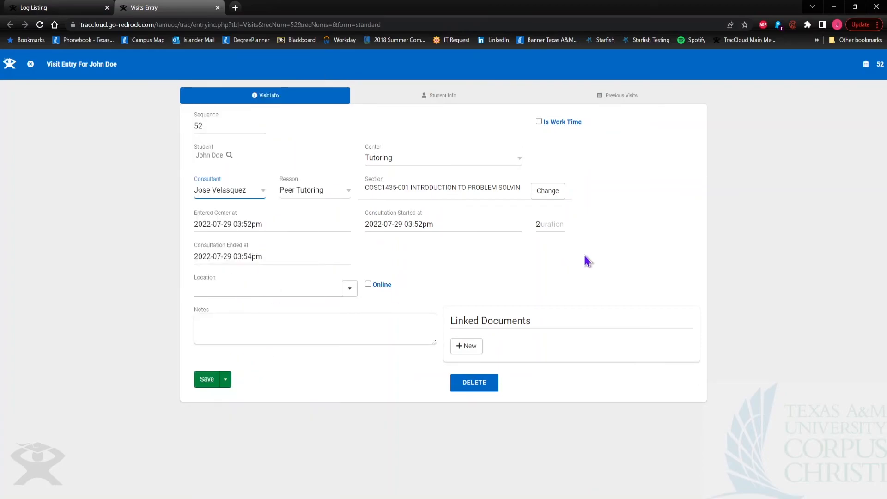
{"action": "left_click", "coordinate": [637, 251]}
{"action": "left_click", "coordinate": [263, 288]}
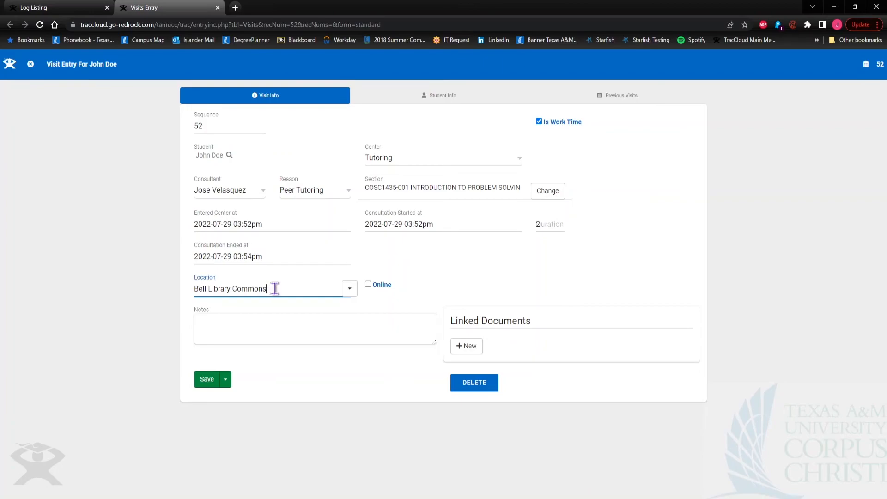
Add the note 'Assist with for loops.', save the visit, and close the form
{"action": "left_click", "coordinate": [283, 326]}
{"action": "type", "text": "Assist with for loops"}
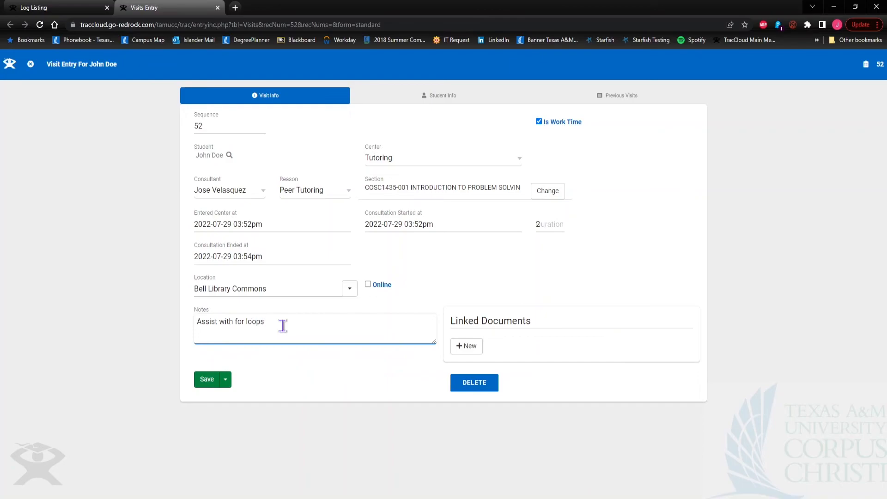
{"action": "left_click", "coordinate": [209, 384]}
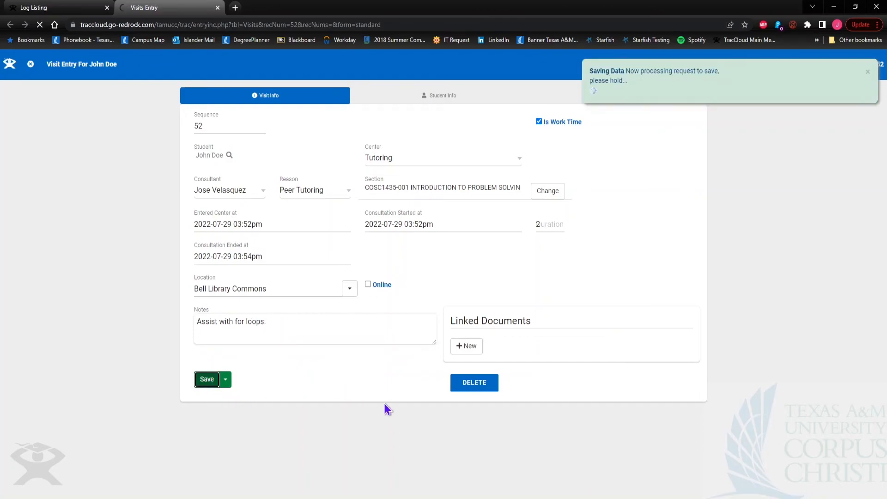
{"action": "left_click", "coordinate": [31, 67]}
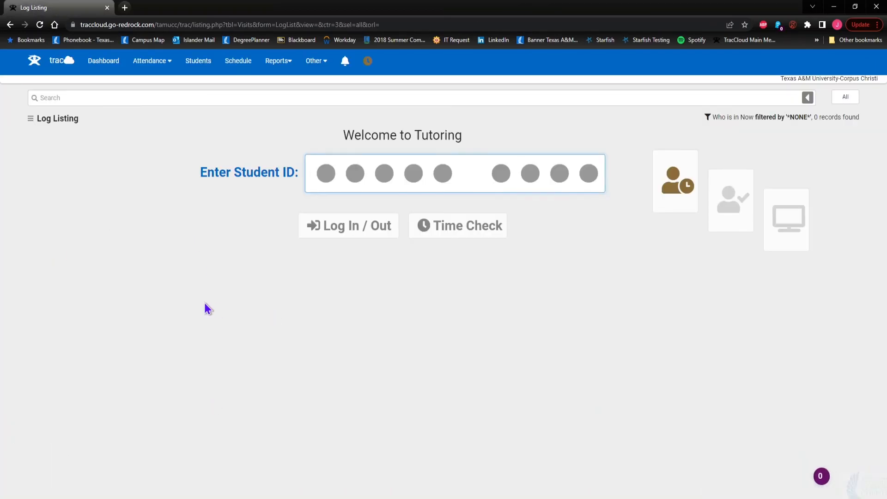
Enter the student's ID, correcting a typo, to sign them in to COSC1435 Peer Tutoring
{"action": "type", "text": "••••"}
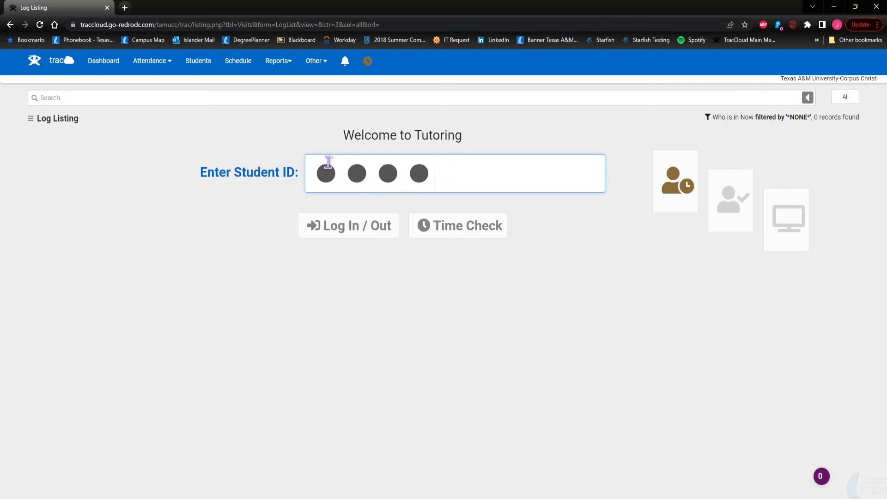
{"action": "key", "text": "BackSpace"}
{"action": "key", "text": "BackSpace"}
{"action": "key", "text": "BackSpace"}
{"action": "key", "text": "BackSpace"}
{"action": "type", "text": "••••••••"}
{"action": "key", "text": "Return"}
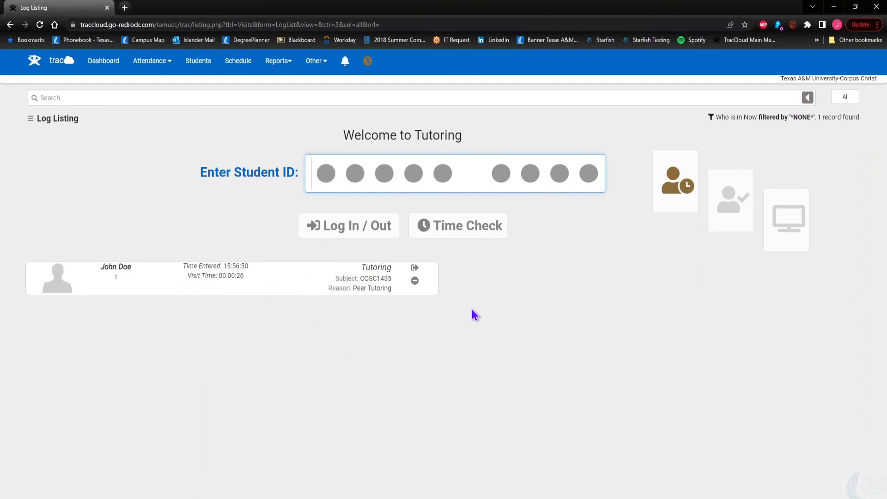
Log the student out of Tutoring, choosing the tutor they saw under 'Who did you see today?'
{"action": "left_click", "coordinate": [414, 273]}
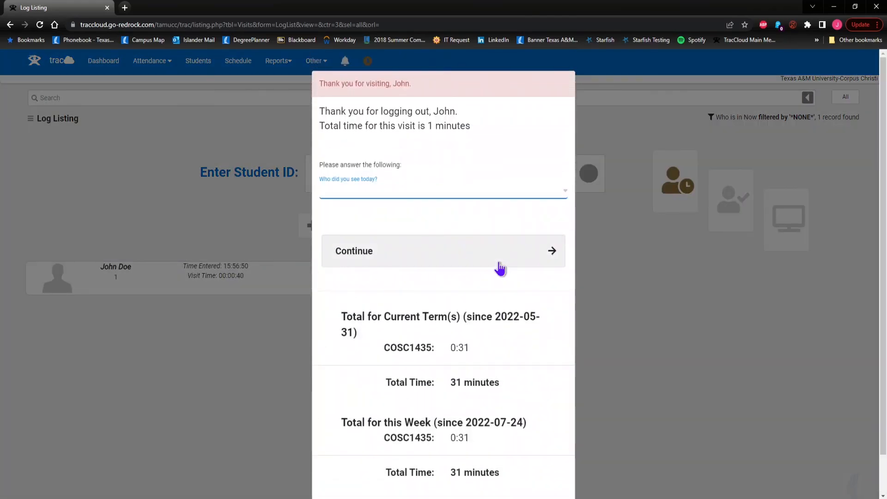
{"action": "left_click", "coordinate": [453, 197]}
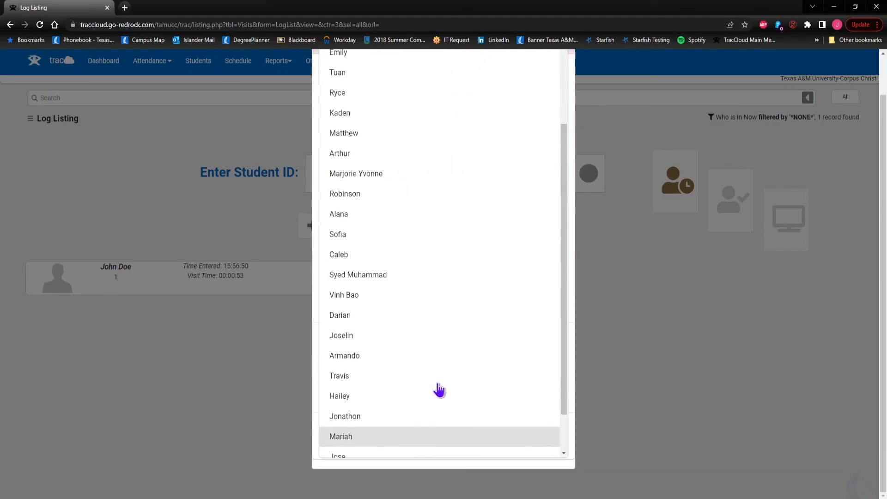
{"action": "scroll", "coordinate": [439, 390], "scroll_direction": "up", "scroll_amount": 2}
{"action": "scroll", "coordinate": [439, 390], "scroll_direction": "up", "scroll_amount": 2}
{"action": "scroll", "coordinate": [425, 368], "scroll_direction": "down", "scroll_amount": 4}
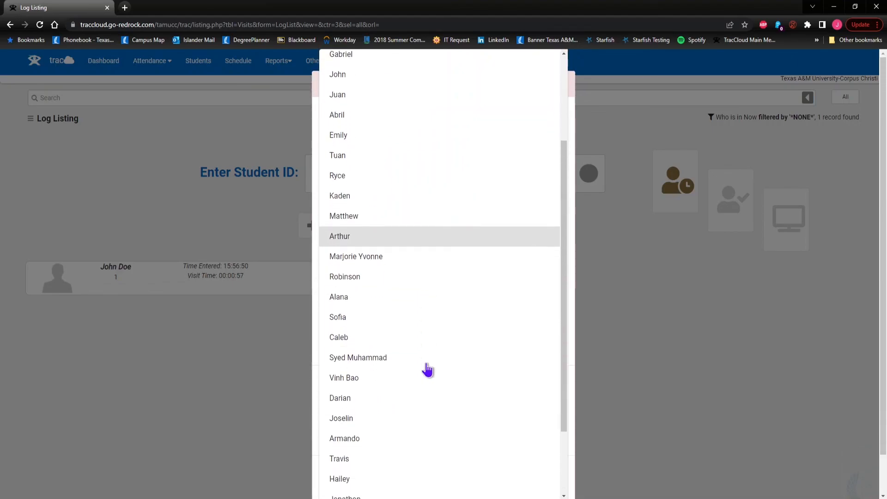
{"action": "scroll", "coordinate": [425, 379], "scroll_direction": "down", "scroll_amount": 1}
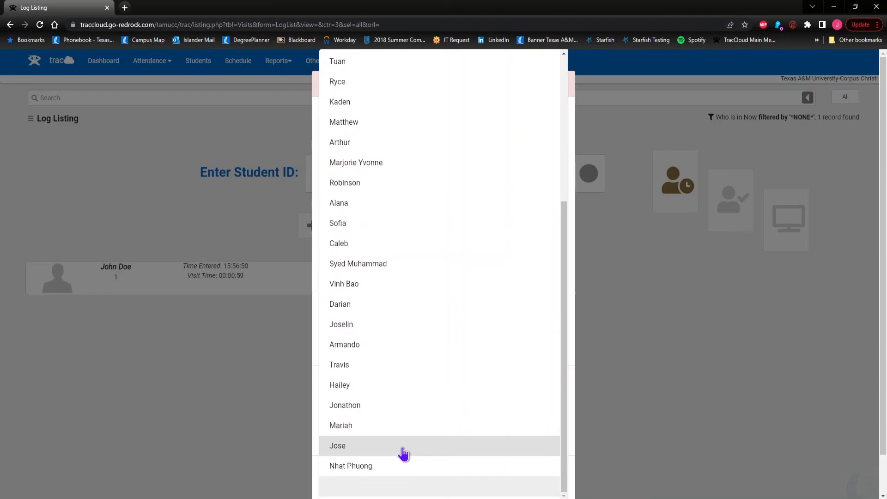
{"action": "left_click", "coordinate": [460, 447]}
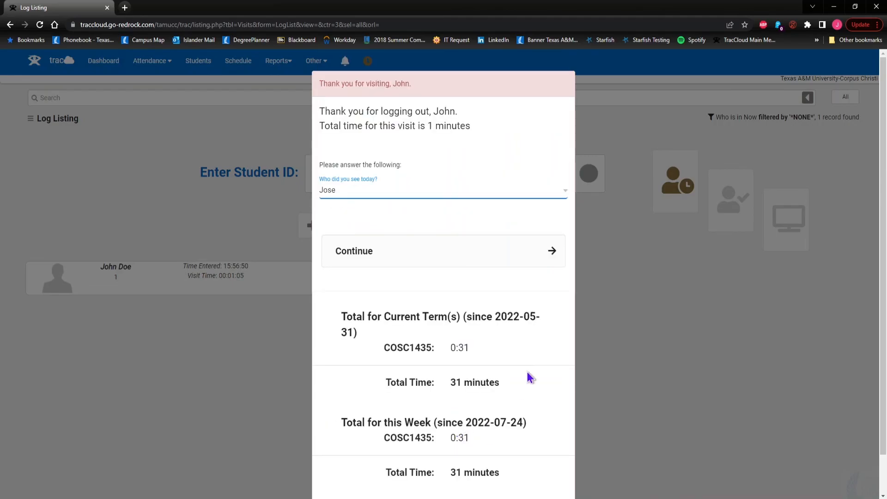
{"action": "left_click", "coordinate": [542, 259]}
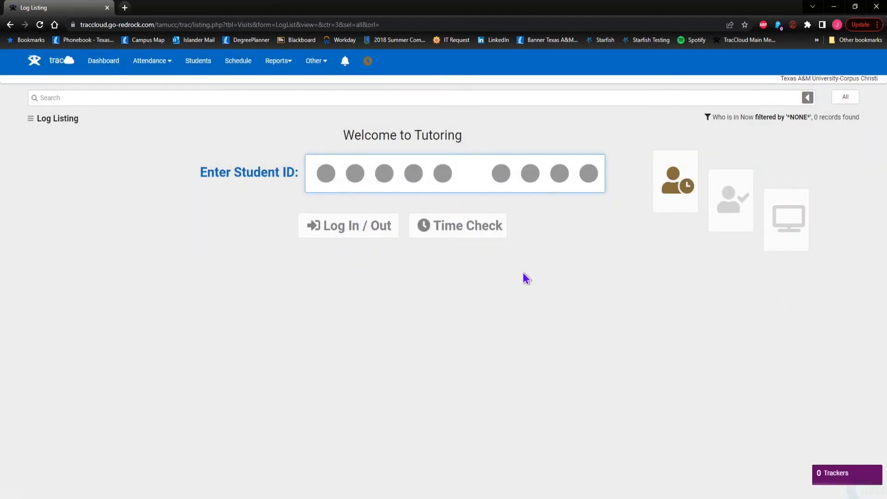